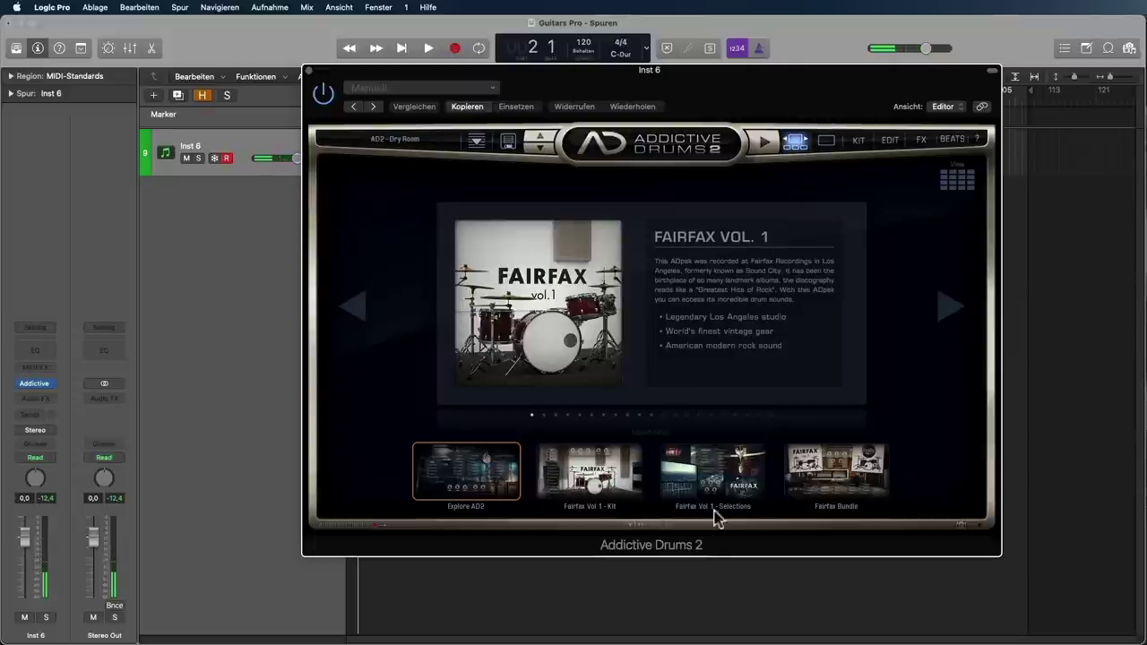
# Load the Black Velvet kit in Addictive Drums 2 and audition its kick drum.
pyautogui.click(949, 308)
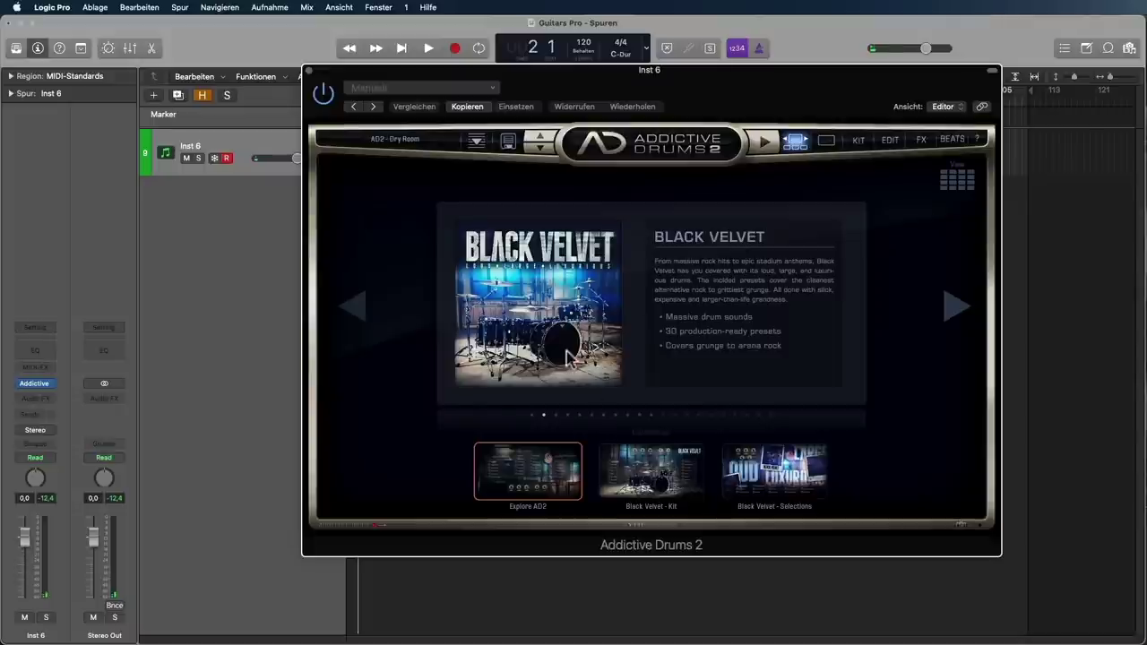
pyautogui.click(646, 484)
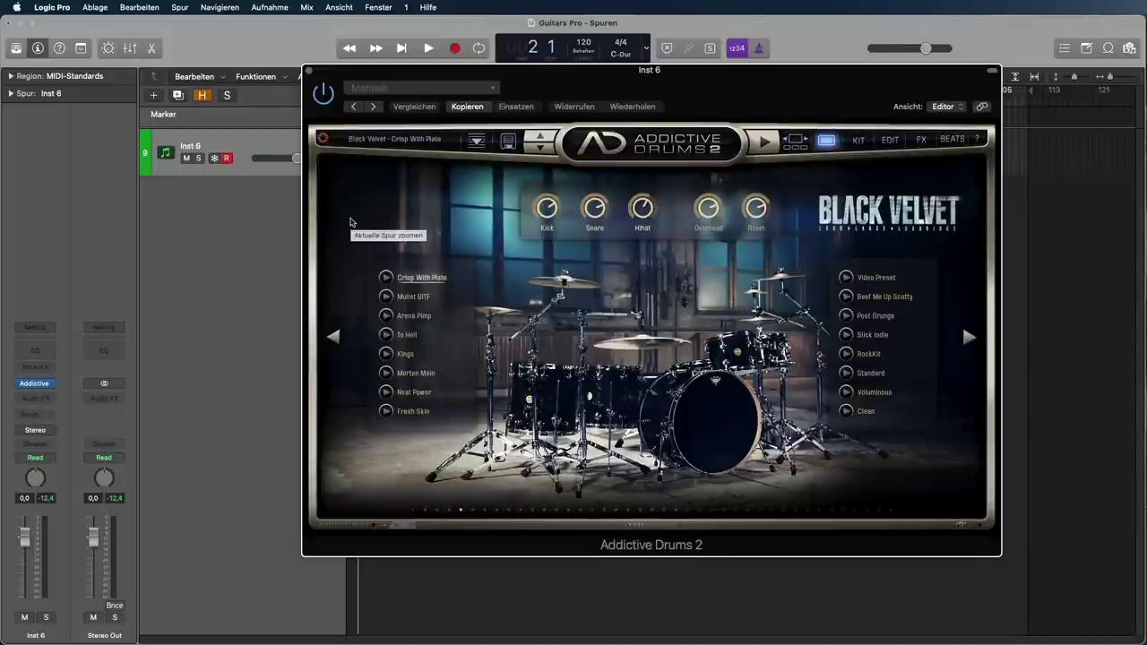
pyautogui.click(712, 415)
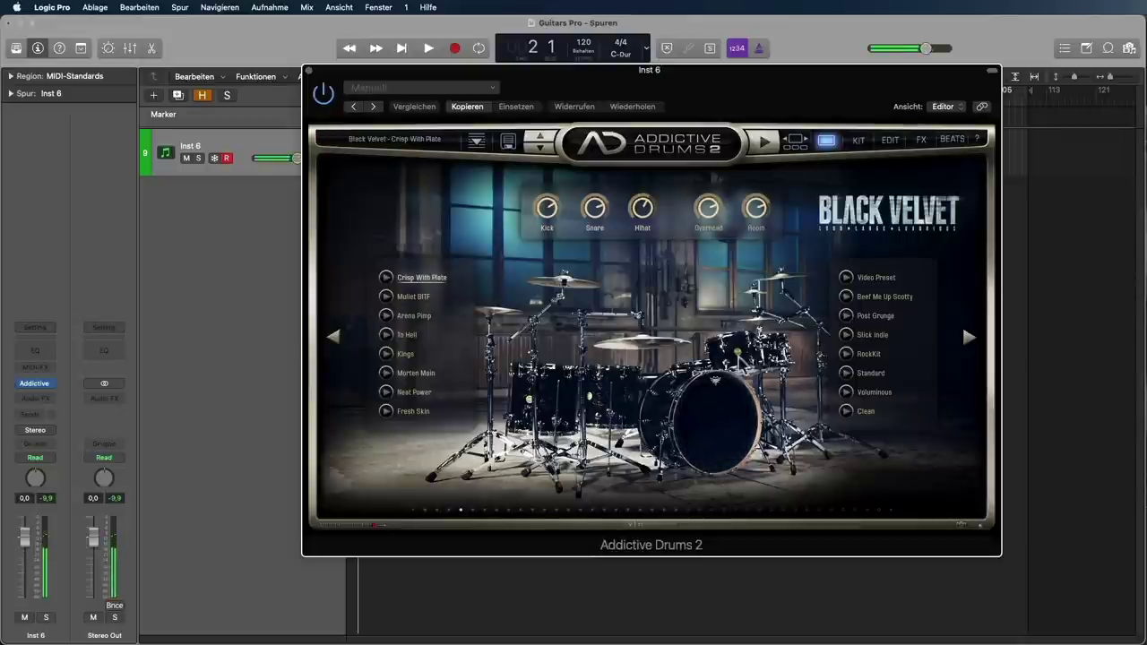
# Load the Session Percussion kit from the Addictive Drums 2 gallery and close the plug-in window.
pyautogui.click(795, 141)
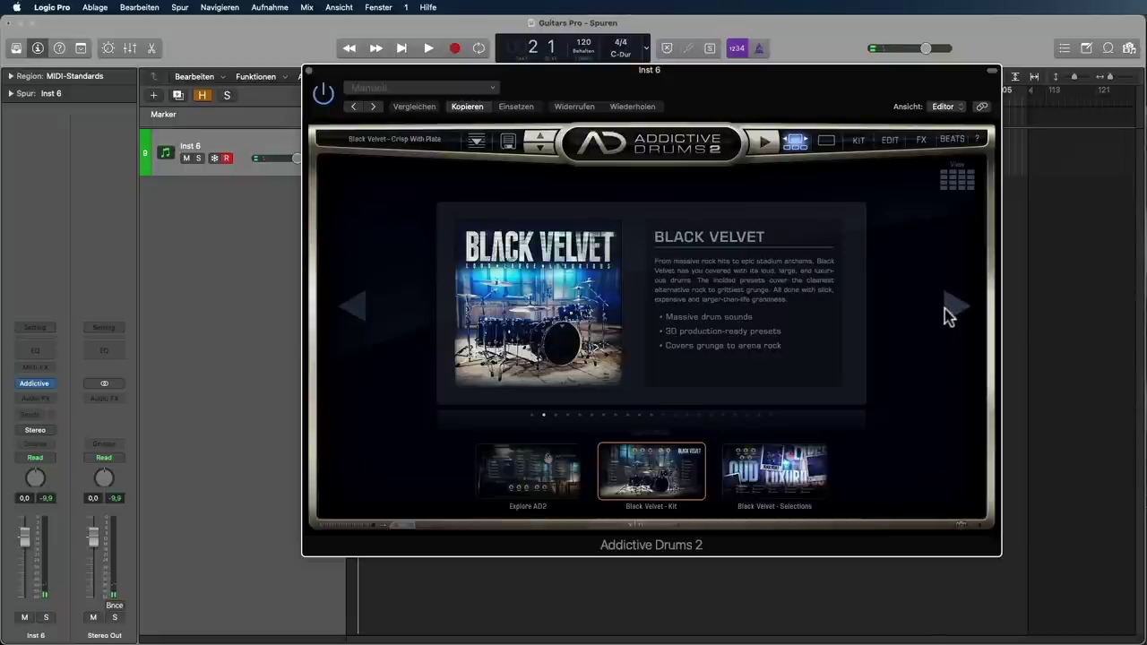
pyautogui.click(947, 308)
pyautogui.click(950, 309)
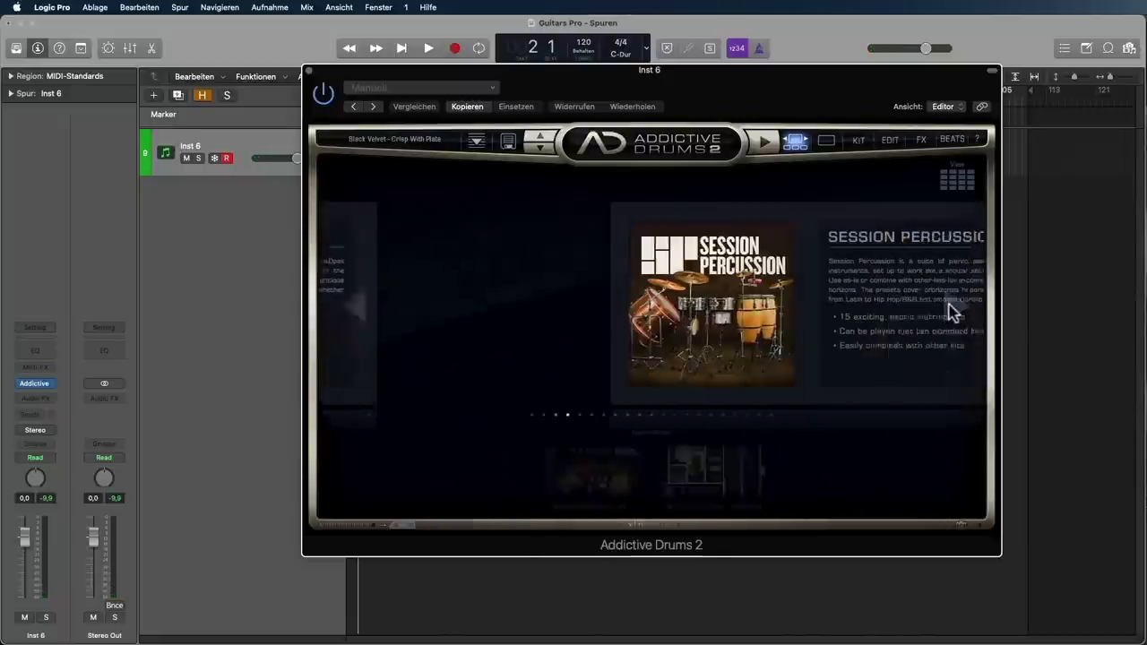
pyautogui.click(584, 479)
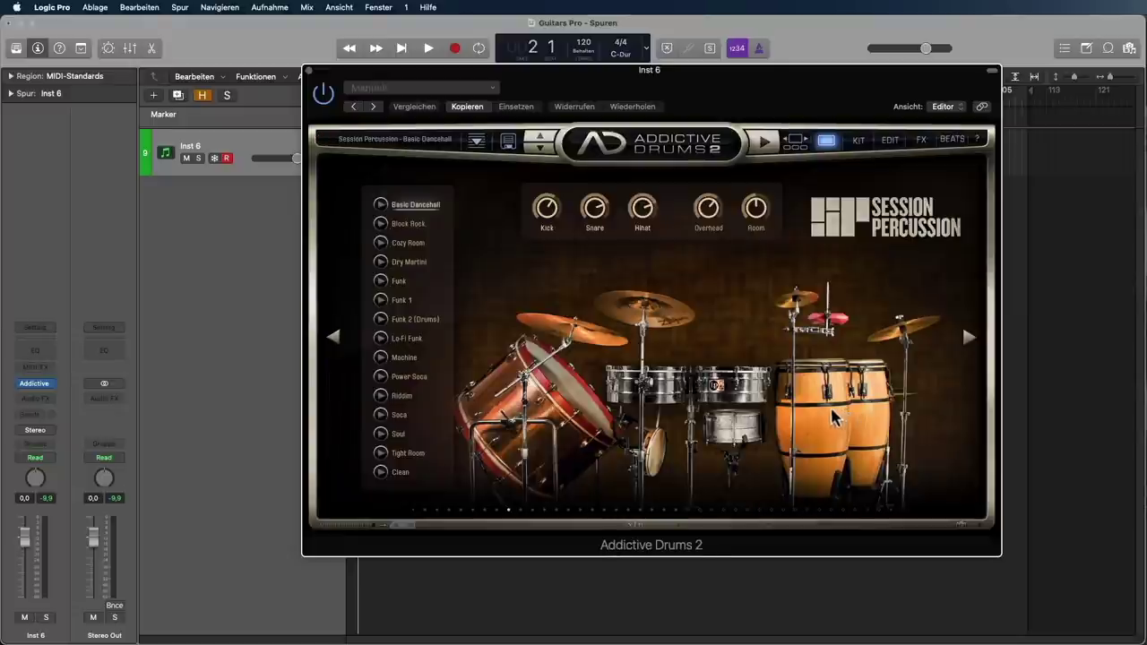
pyautogui.click(308, 70)
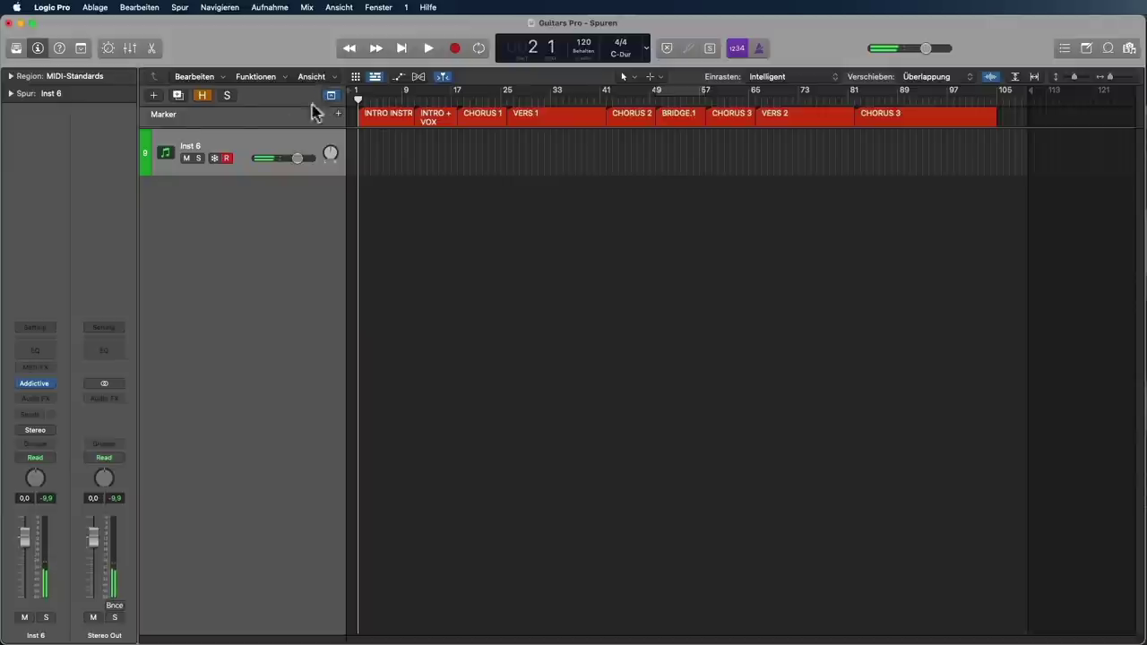
# Create a new software instrument track and load the Native Instruments Kontakt plug-in on it in stereo.
pyautogui.click(153, 95)
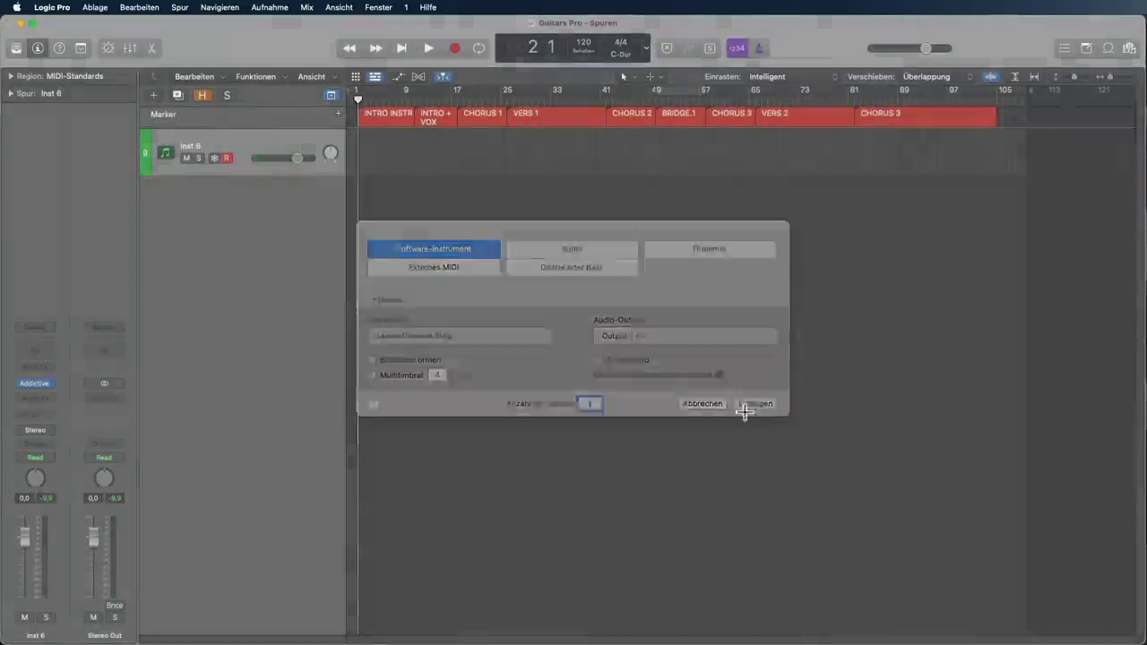
pyautogui.click(752, 415)
pyautogui.click(46, 383)
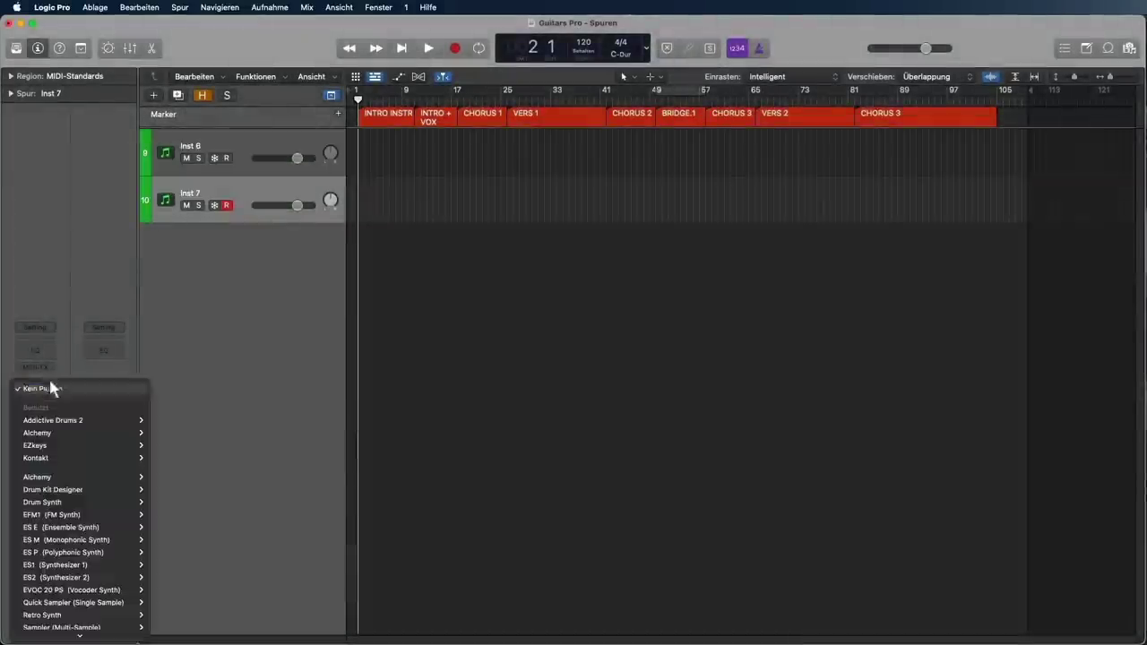
pyautogui.moveTo(80, 421)
pyautogui.moveTo(87, 479)
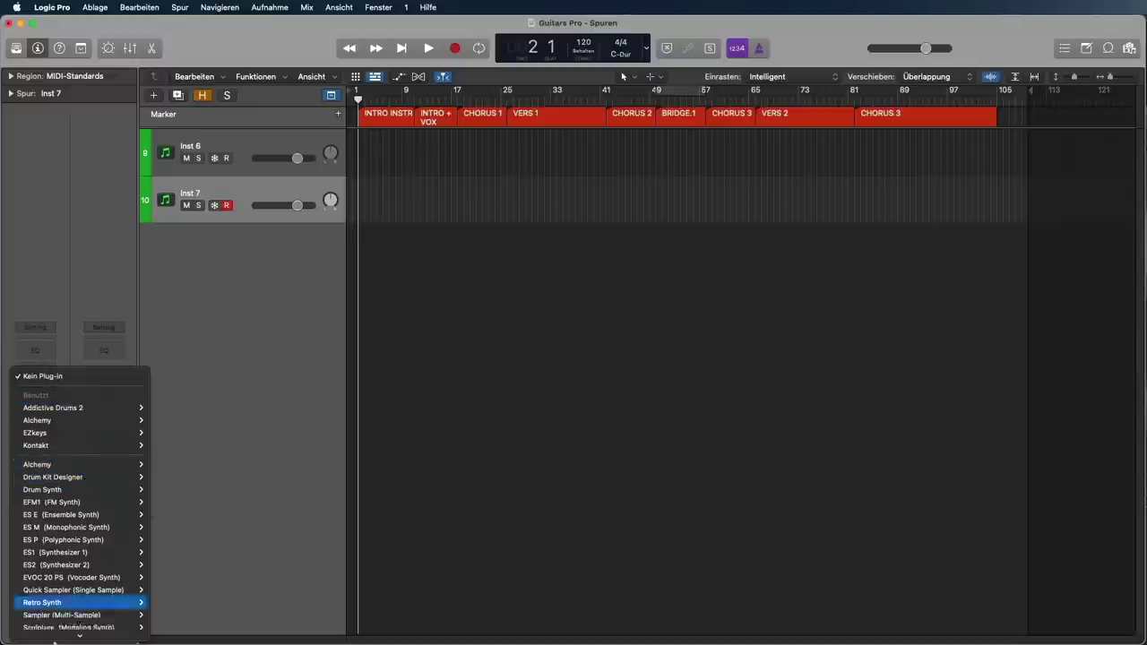
pyautogui.moveTo(106, 633)
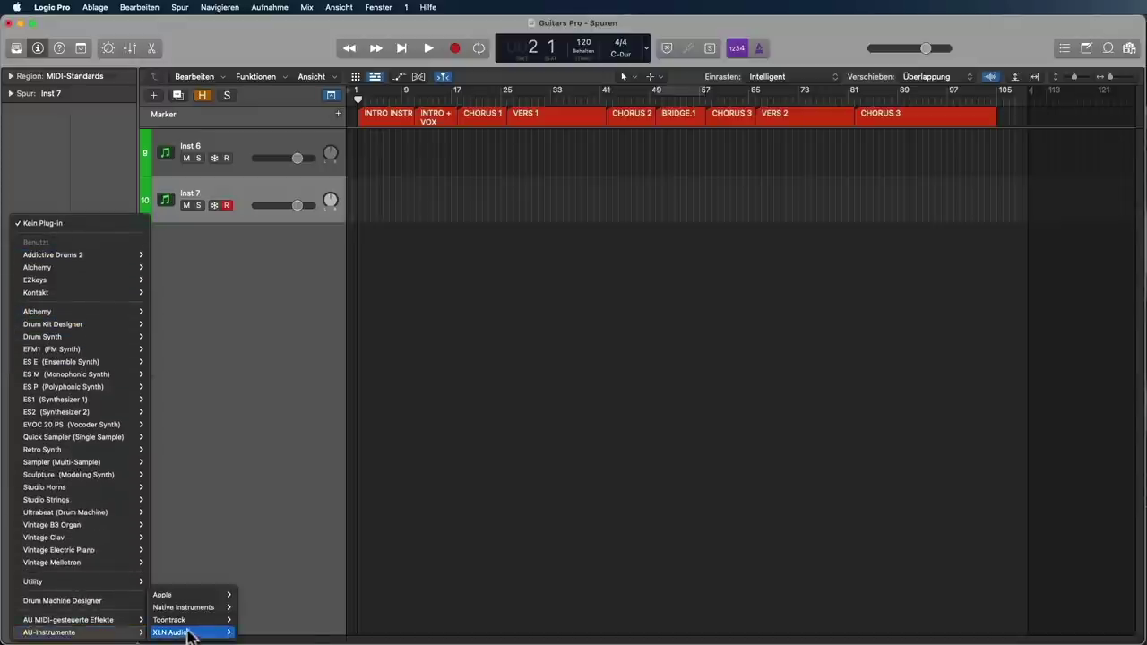
pyautogui.moveTo(199, 609)
pyautogui.moveTo(256, 608)
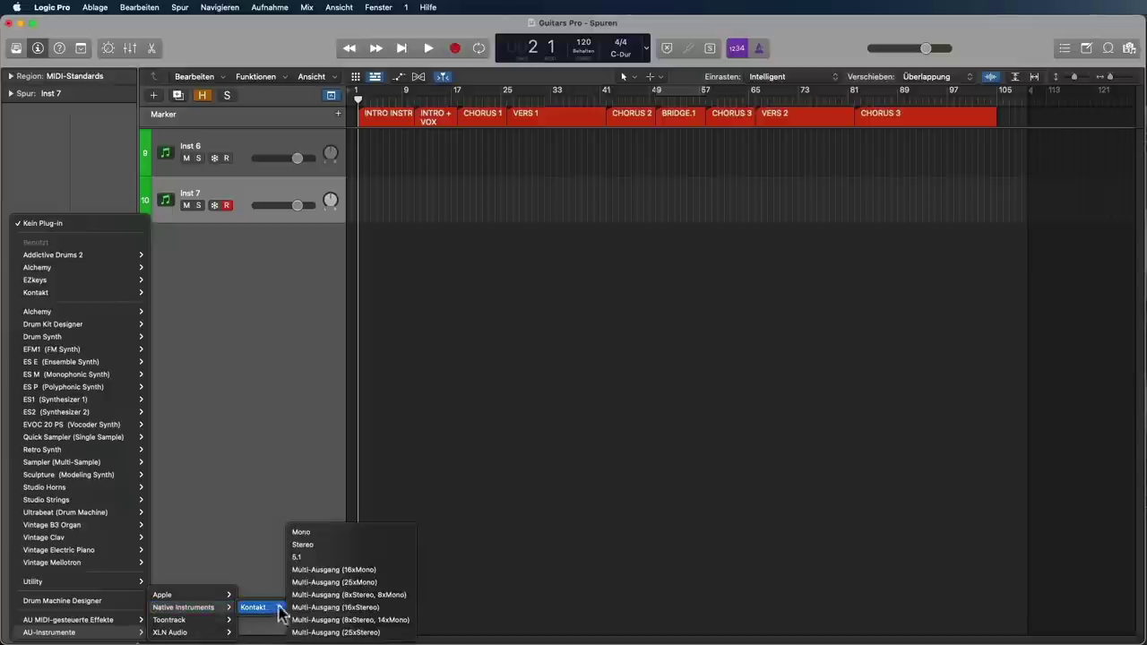
pyautogui.click(309, 546)
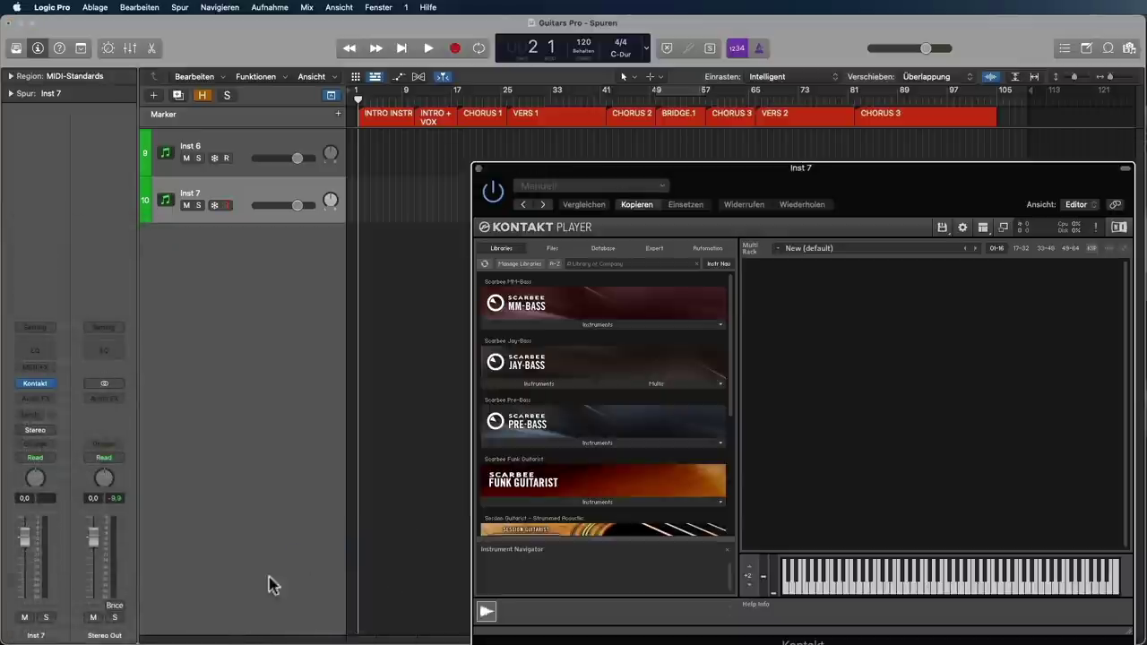
pyautogui.moveTo(847, 193); pyautogui.dragTo(670, 105)
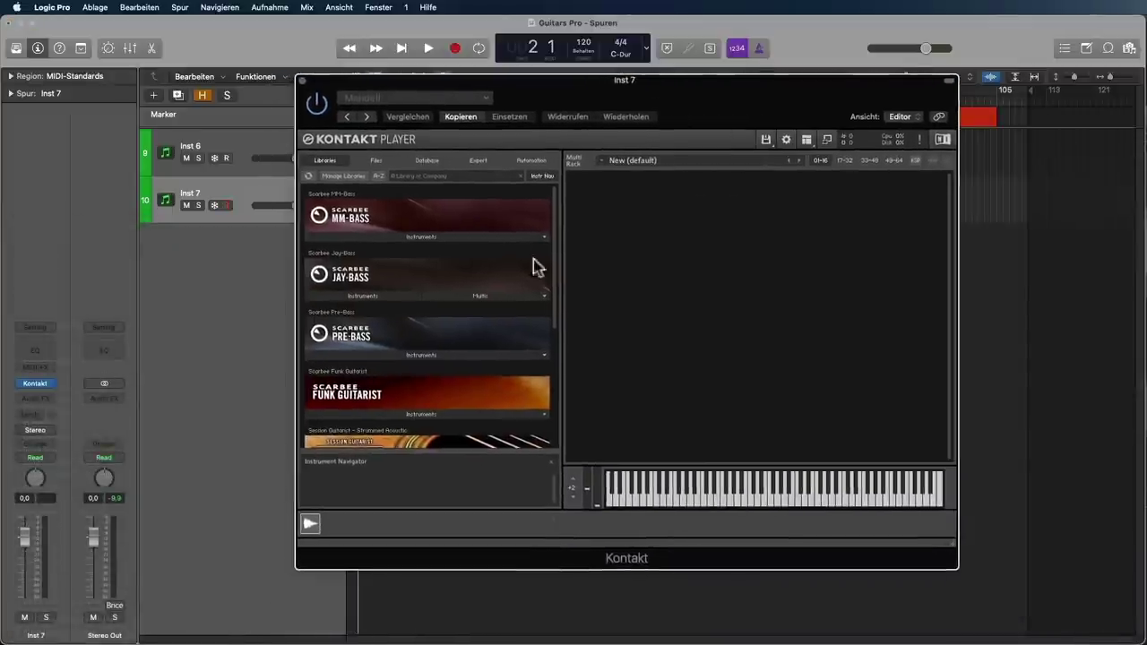
# Load the Scarbee MM-Bass instrument into the Kontakt rack, then remove it.
pyautogui.click(440, 239)
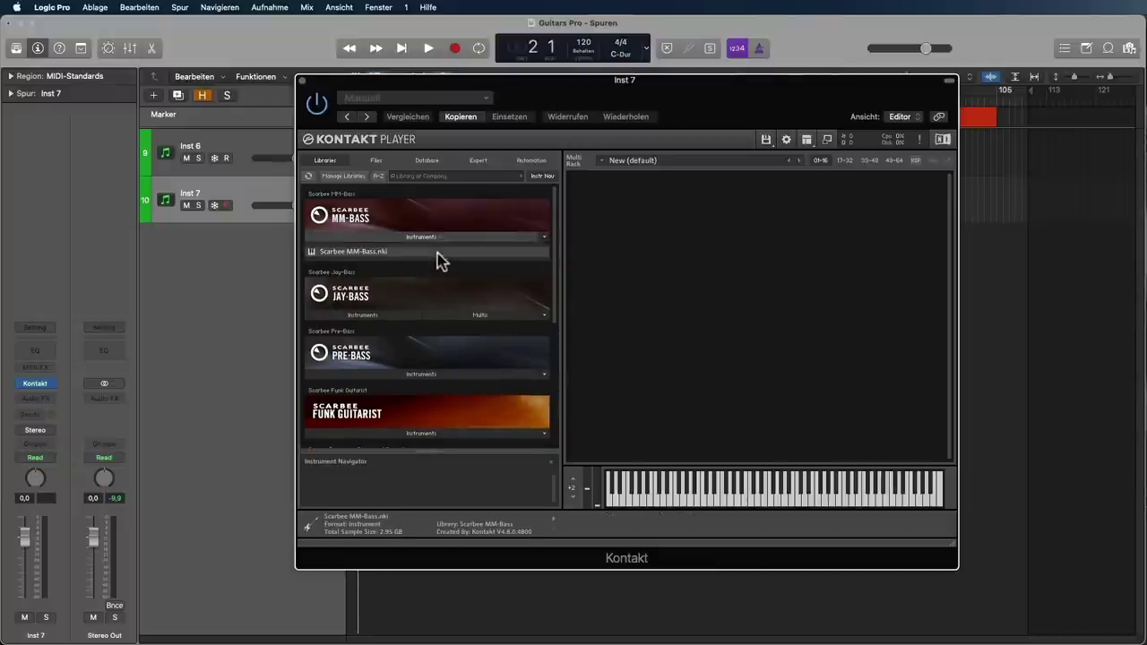
pyautogui.doubleClick(438, 252)
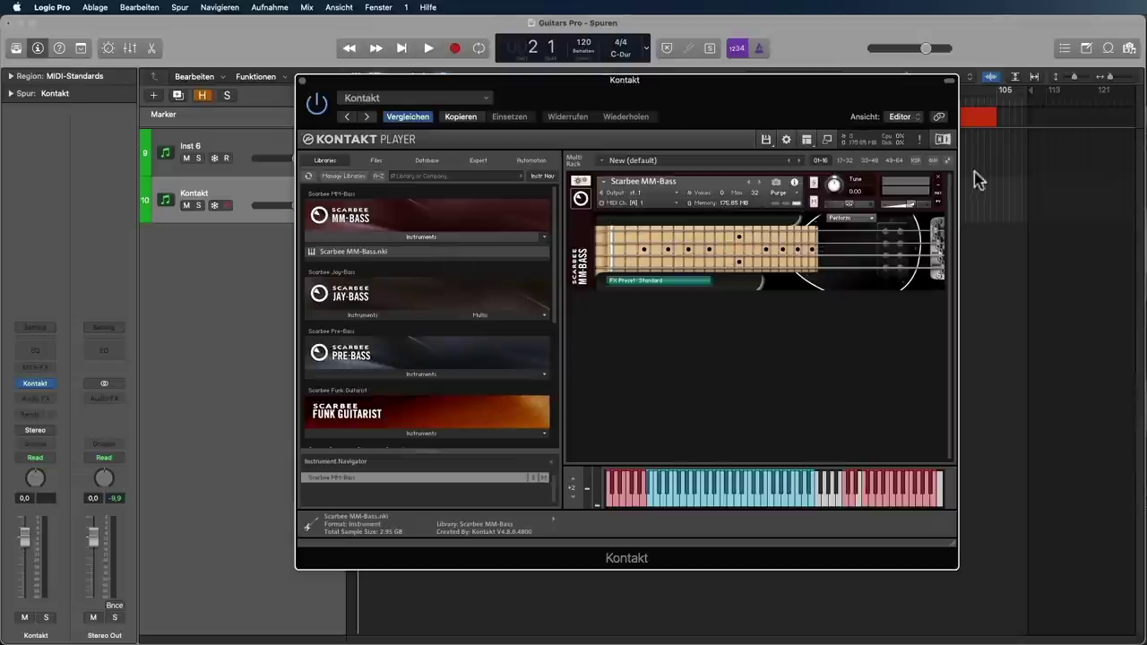
pyautogui.click(937, 178)
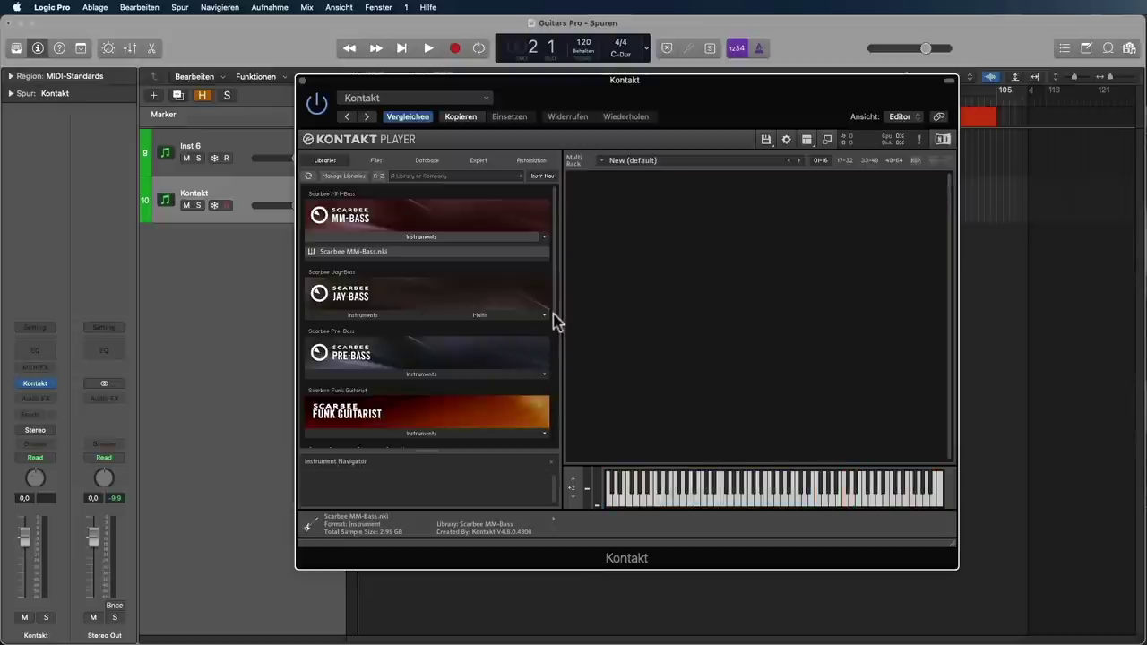
# Load the Scarbee Funk Guitarist instrument into the Kontakt rack, then remove it.
pyautogui.scroll(-5, 553, 323)
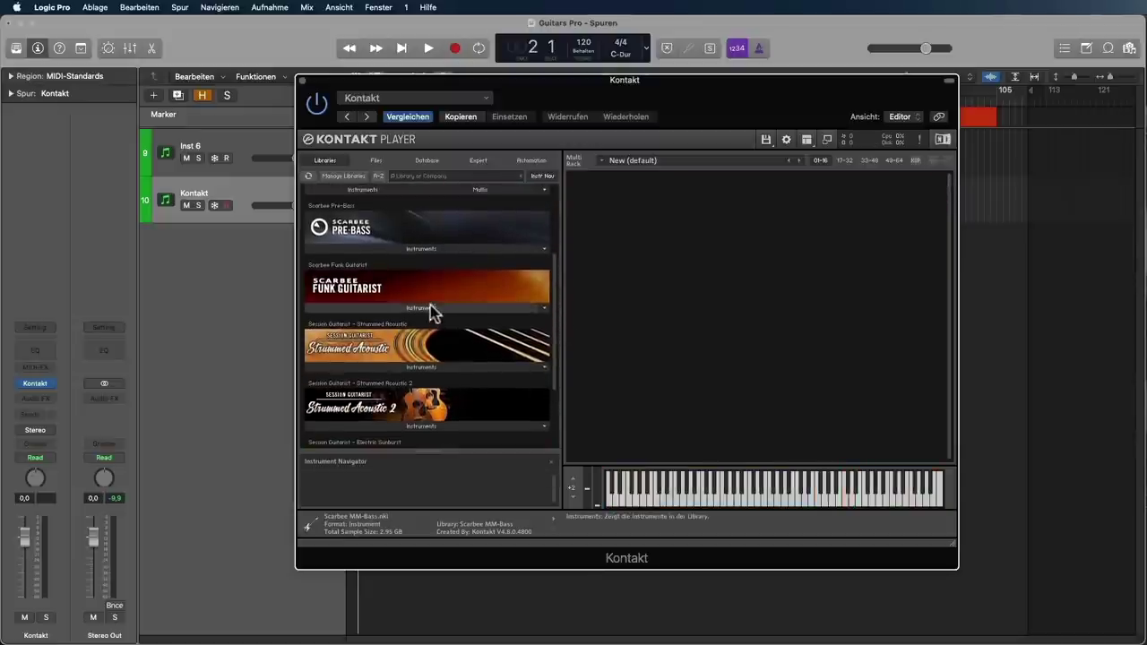
pyautogui.click(434, 304)
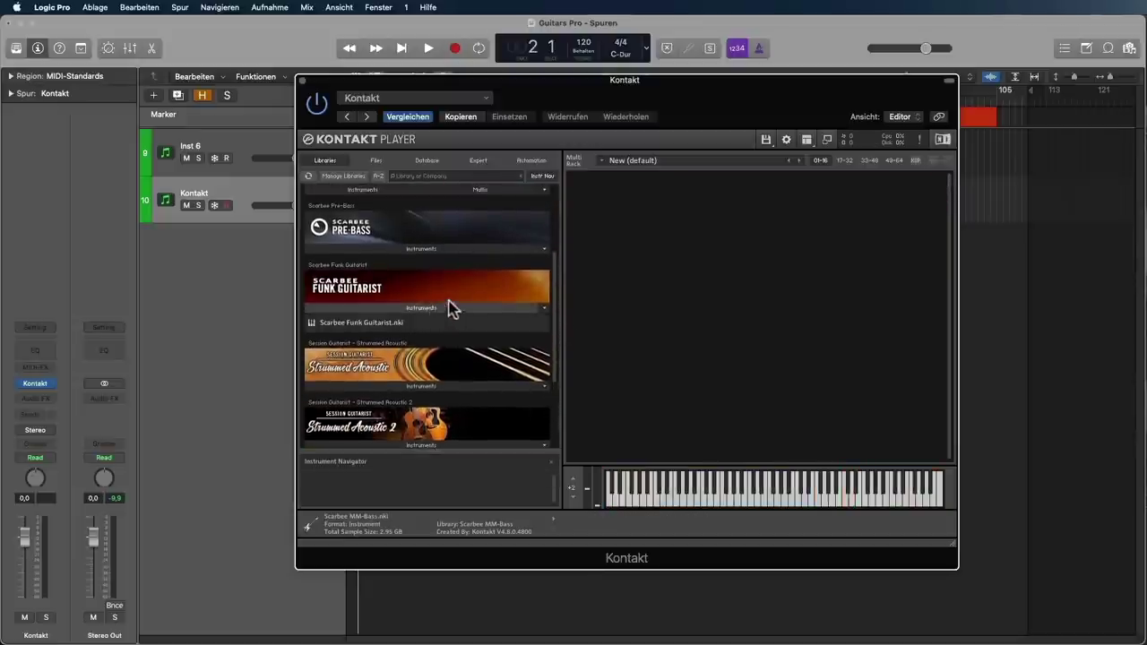
pyautogui.doubleClick(385, 325)
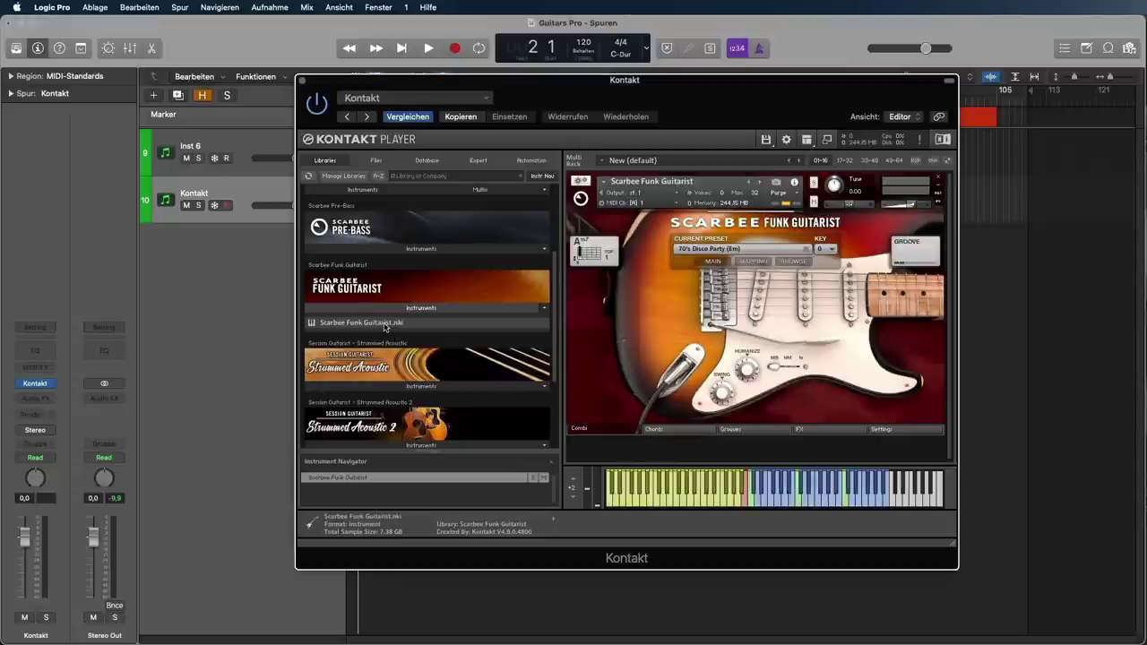
pyautogui.click(939, 179)
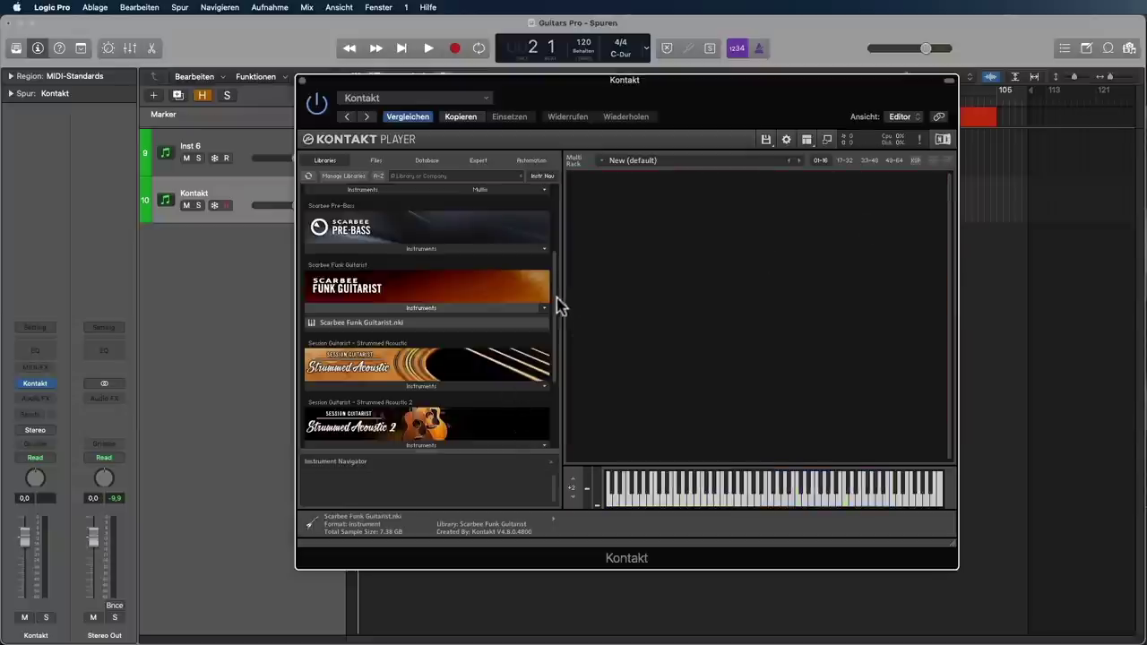
# Load the Strummed Acoustic instrument from the Session Guitarist library.
pyautogui.moveTo(553, 300); pyautogui.dragTo(544, 371)
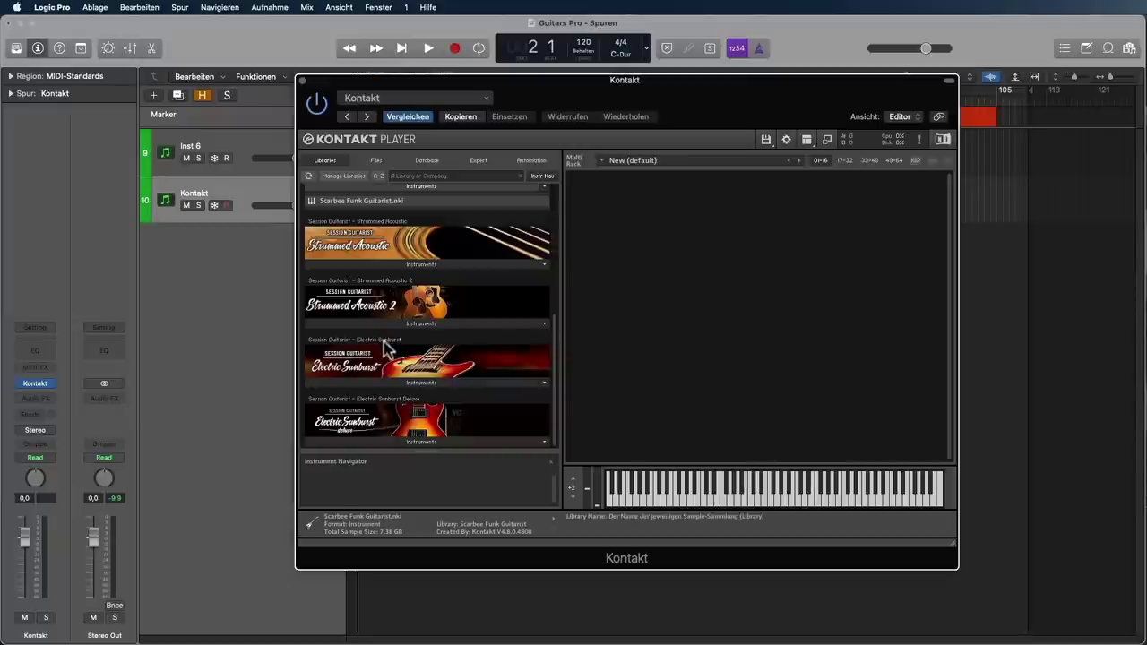
pyautogui.click(403, 264)
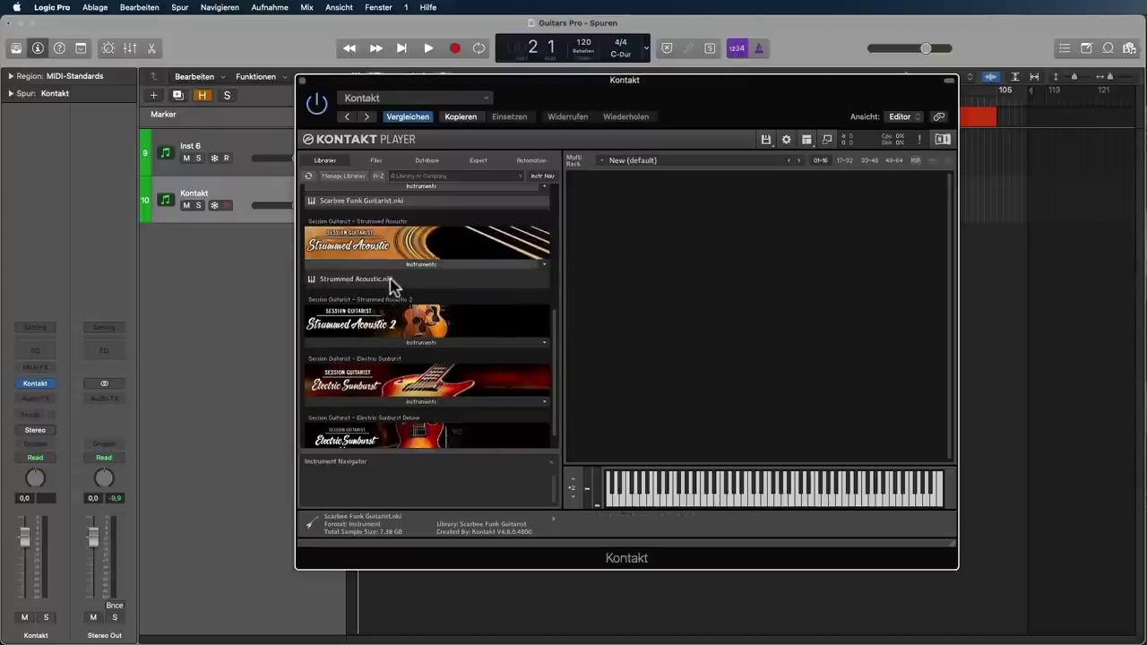
pyautogui.doubleClick(390, 280)
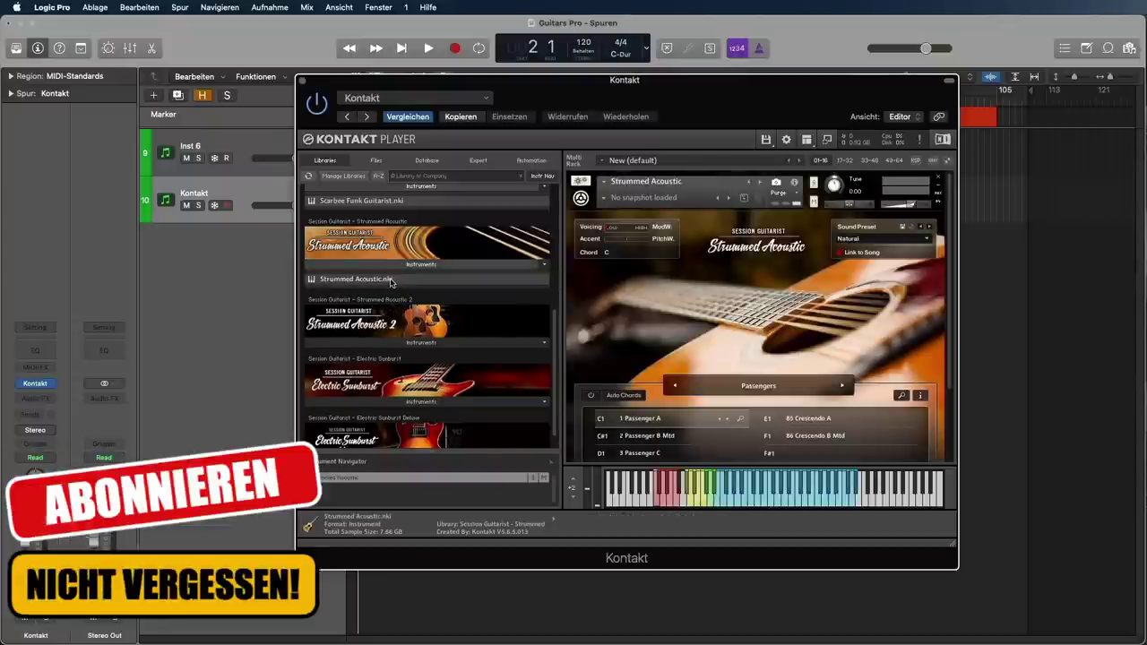
# Load Strummed Acoustic 2 - 6-String in place of Strummed Acoustic, then remove it from the rack.
pyautogui.click(402, 344)
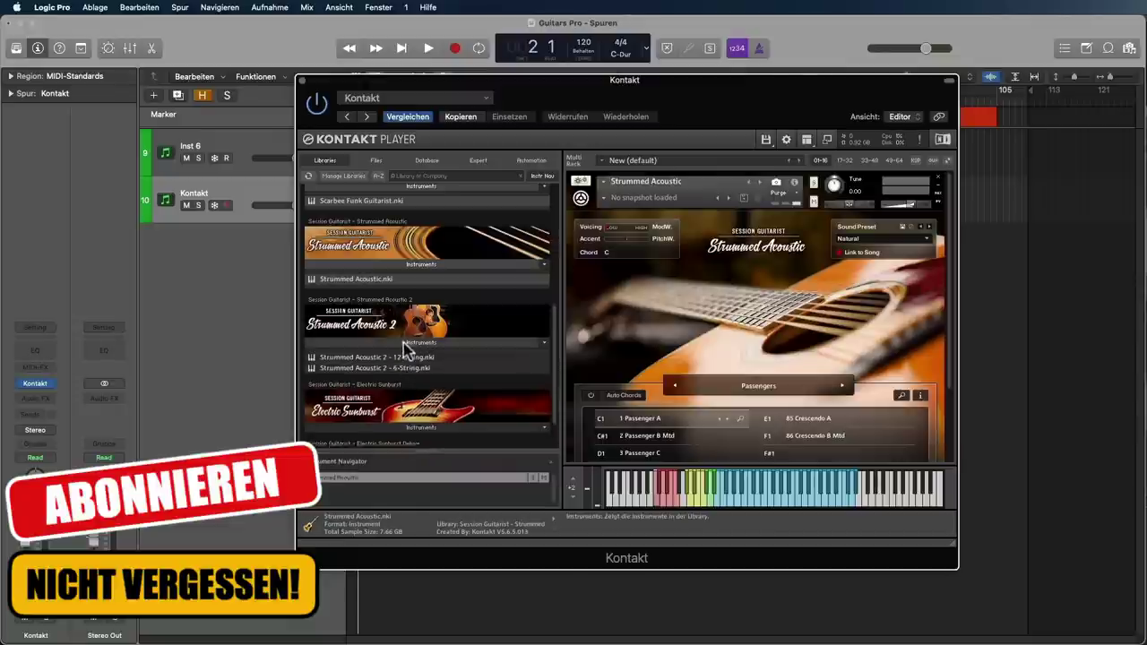
pyautogui.doubleClick(381, 368)
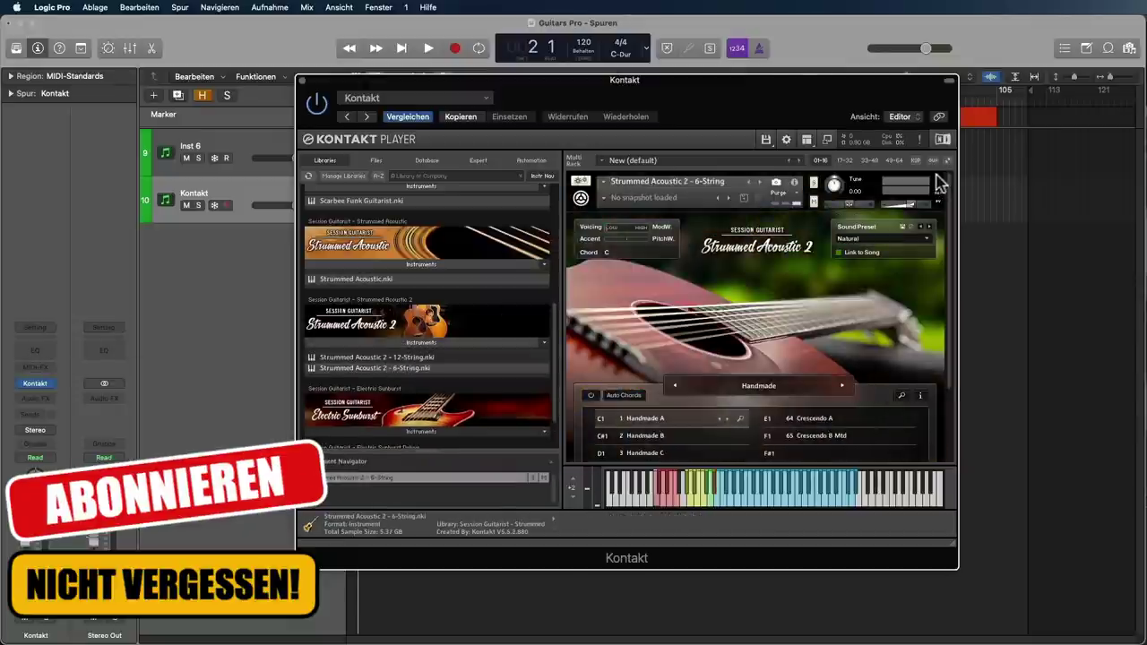
pyautogui.click(938, 181)
# Load the Electric Sunburst Deluxe (Melody) instrument into the empty rack, then remove it.
pyautogui.scroll(-1, 551, 384)
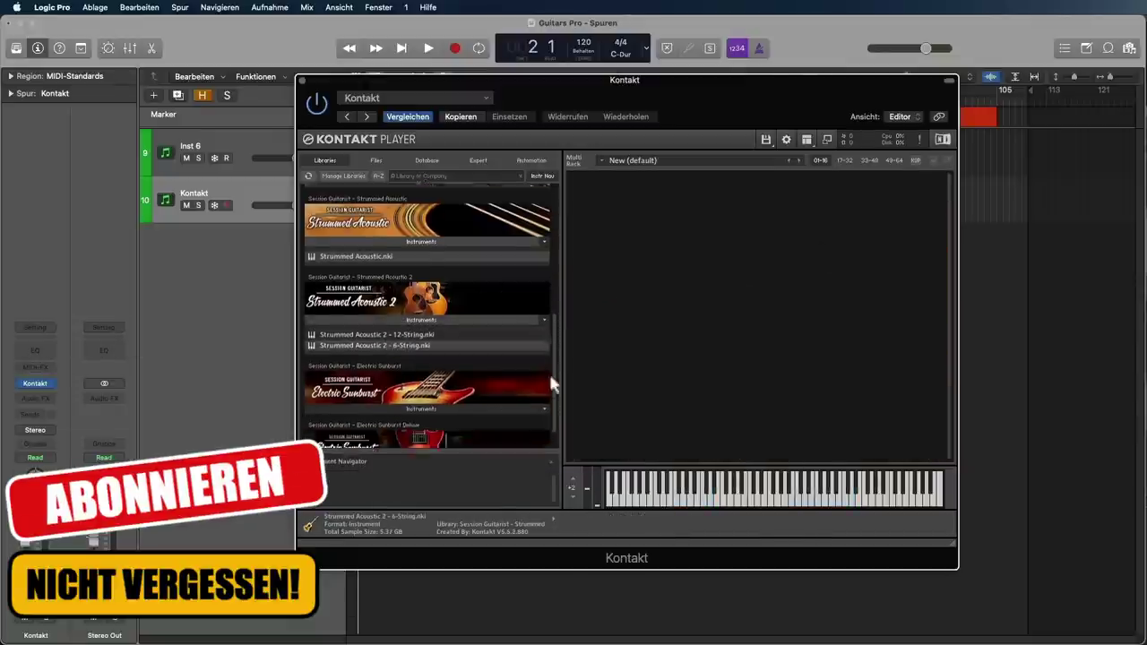
pyautogui.scroll(-1, 551, 384)
pyautogui.click(409, 445)
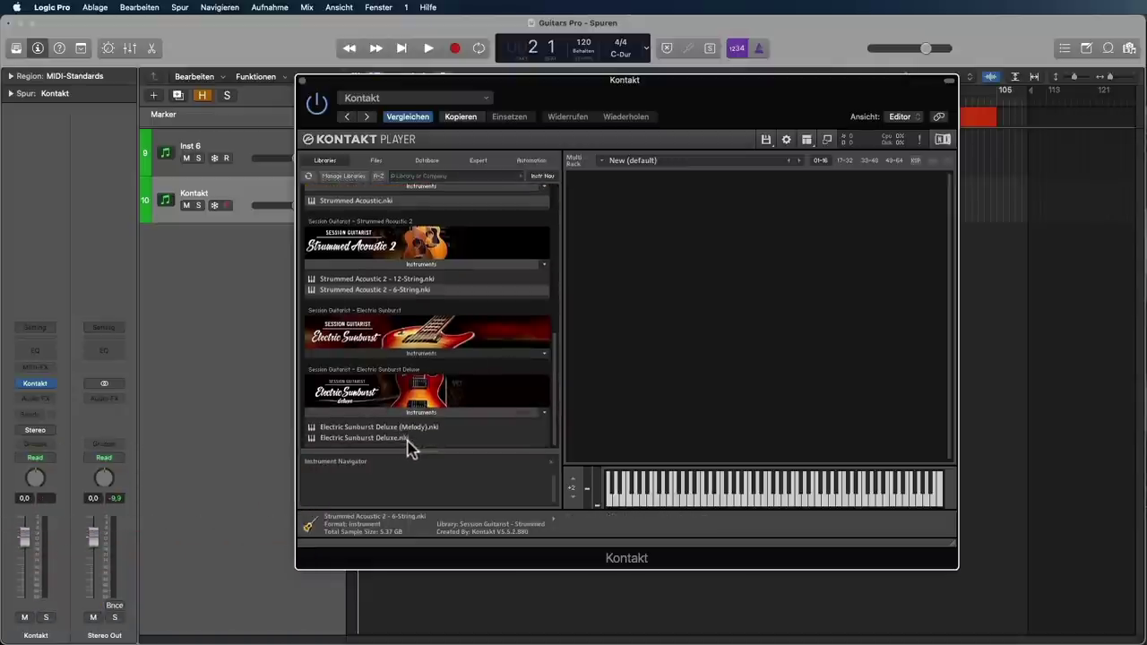
pyautogui.click(421, 428)
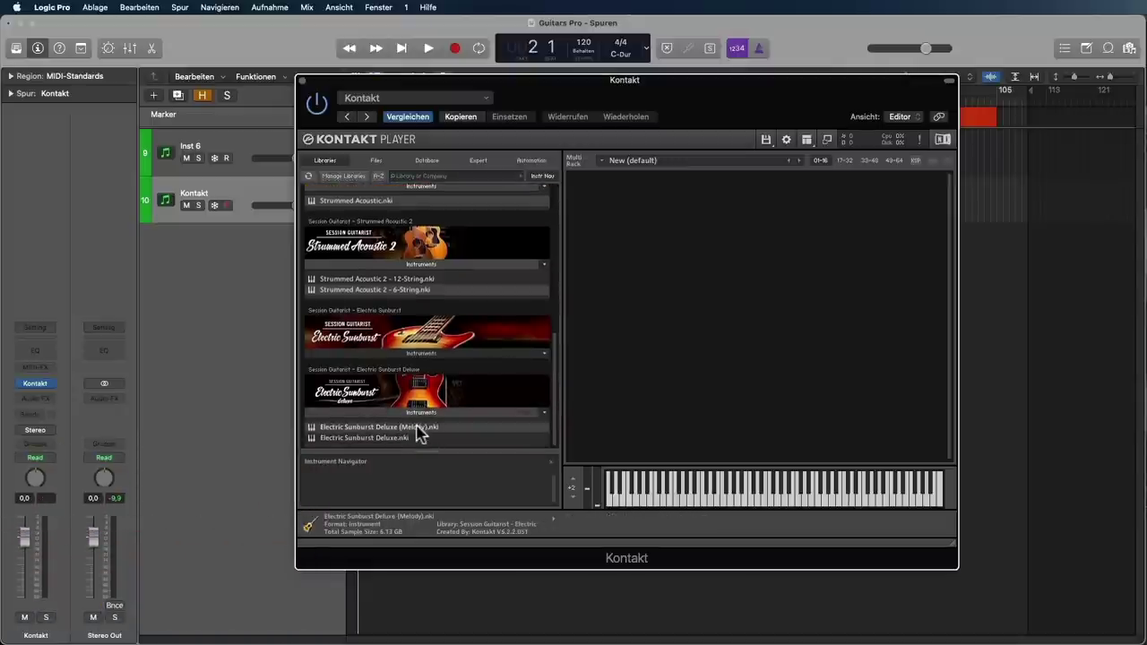
pyautogui.doubleClick(418, 429)
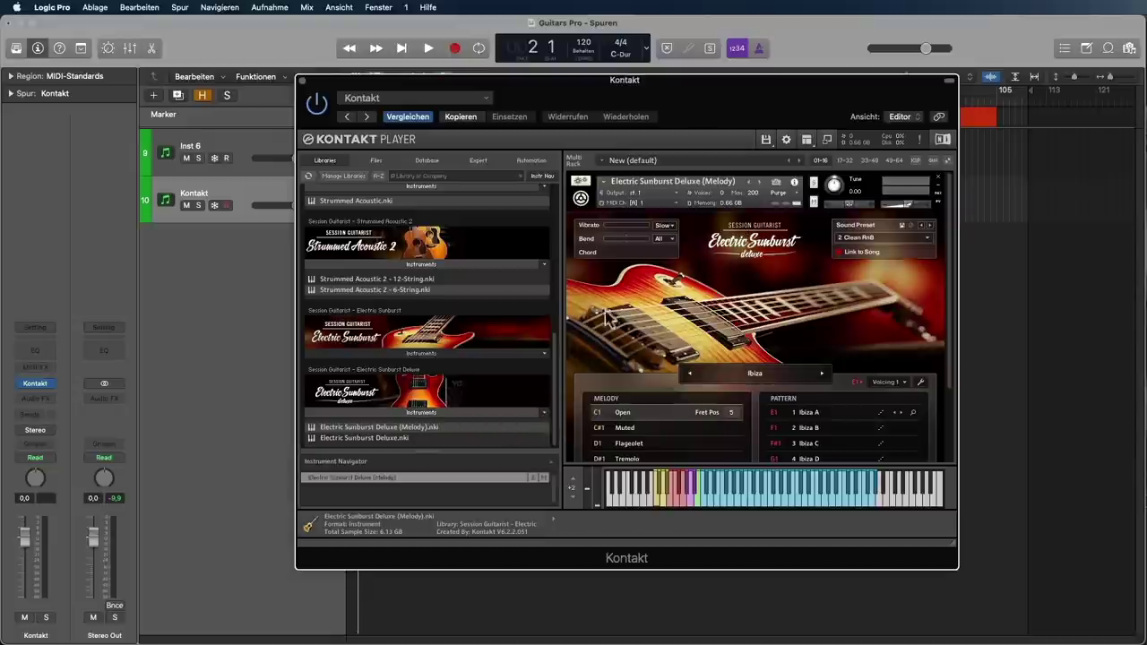
pyautogui.scroll(5, 555, 387)
pyautogui.scroll(1, 556, 387)
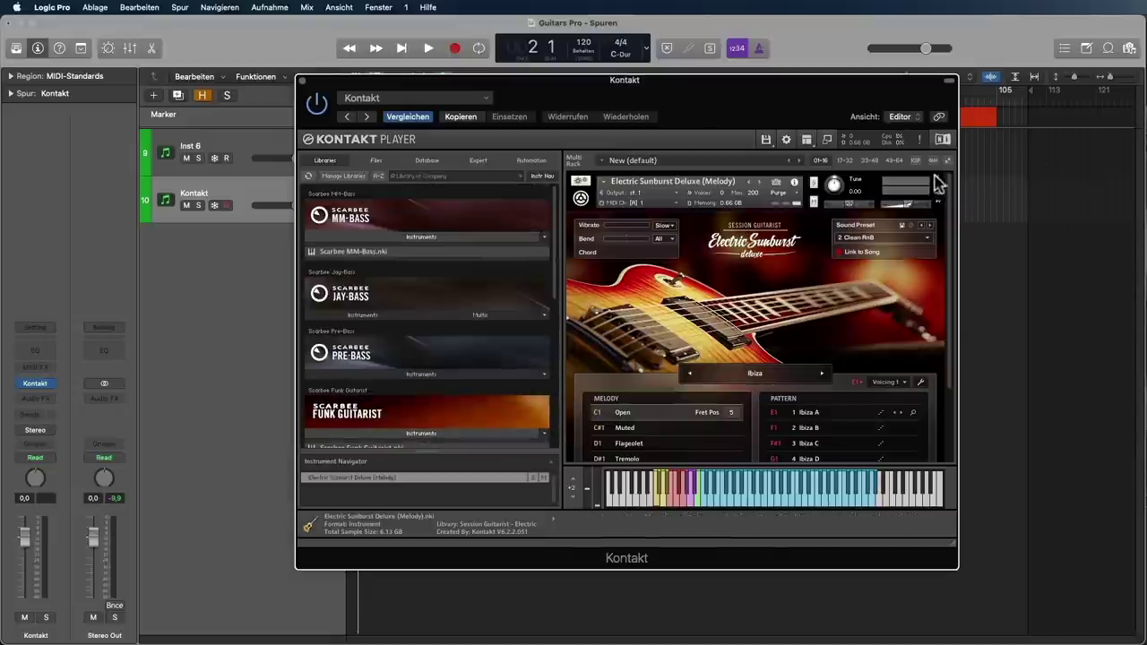
pyautogui.click(938, 176)
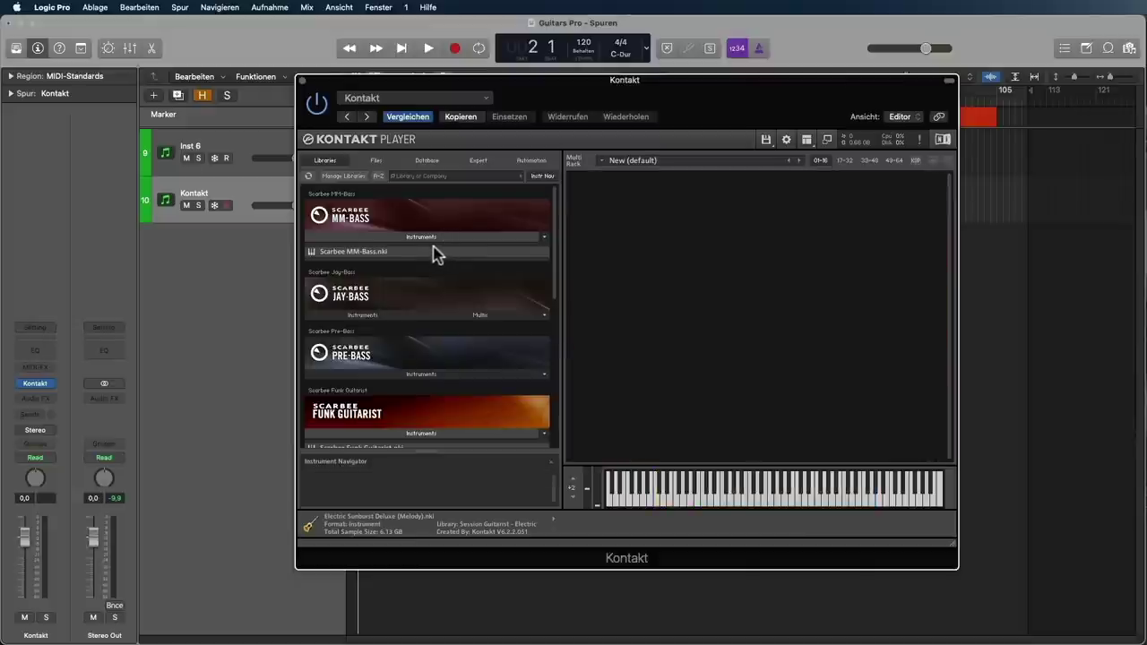
# Load Scarbee MM-Bass into the rack once more and remove it.
pyautogui.doubleClick(428, 256)
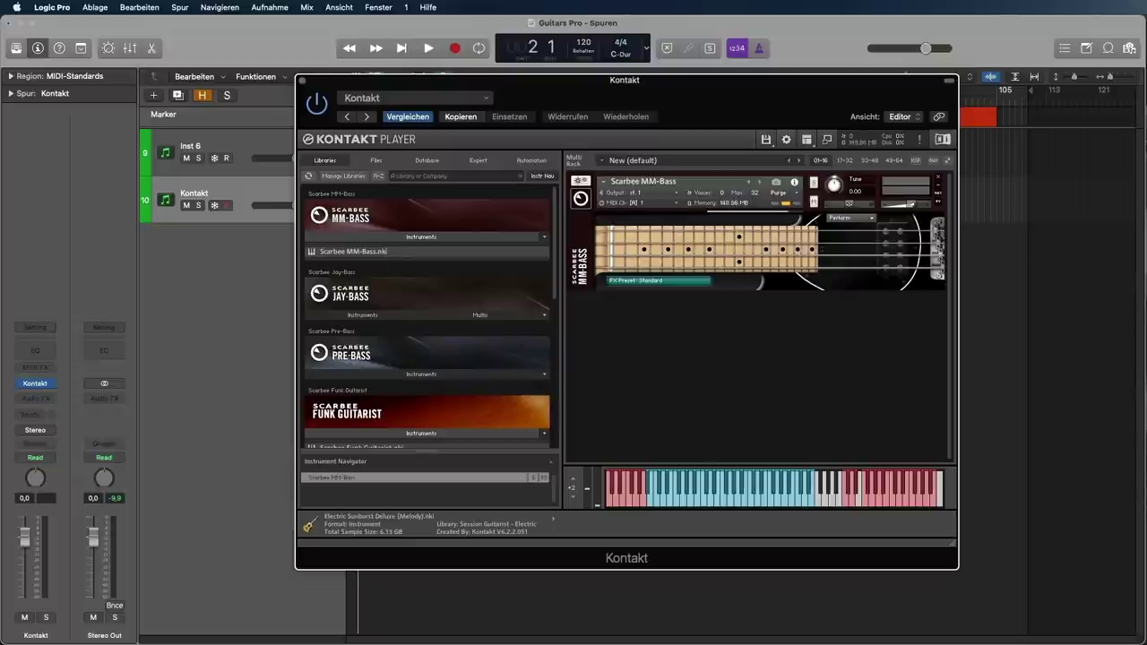
pyautogui.click(939, 181)
# Load the Electric Sunburst instrument from the Session Guitarist library into the empty Kontakt rack.
pyautogui.moveTo(556, 304); pyautogui.dragTo(545, 468)
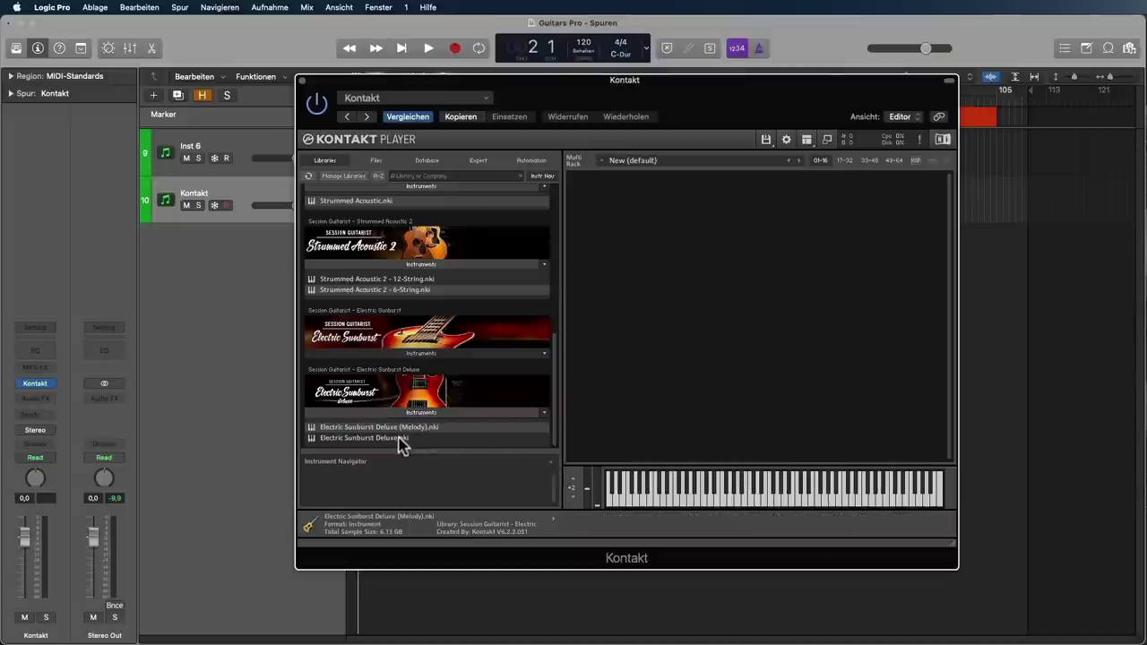
pyautogui.click(446, 355)
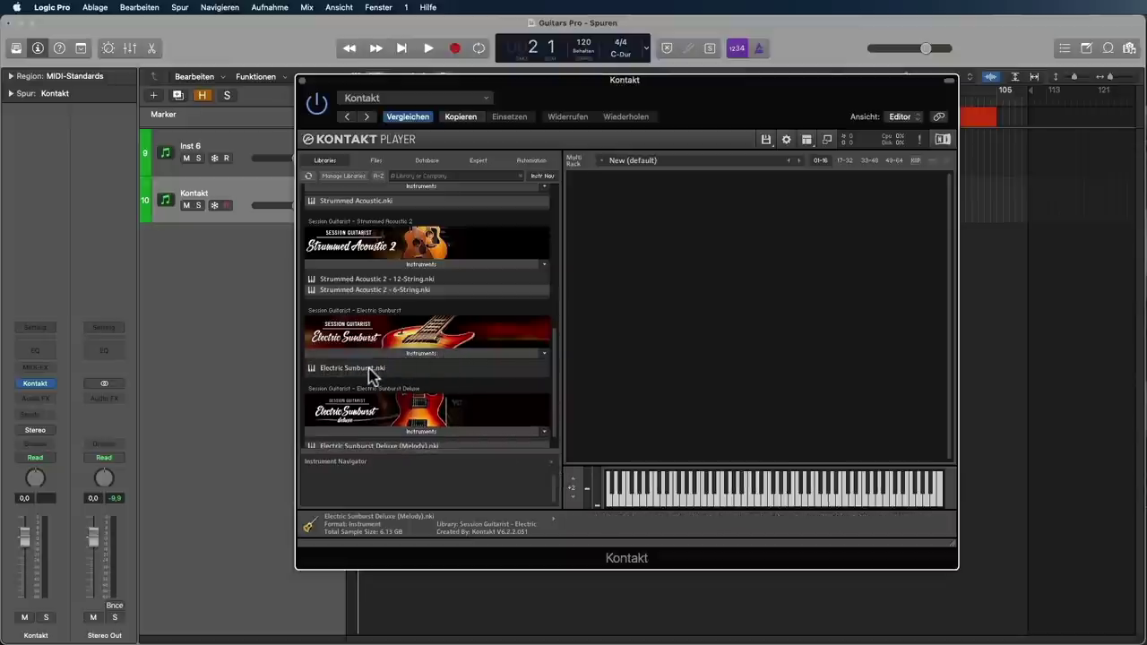
pyautogui.doubleClick(368, 368)
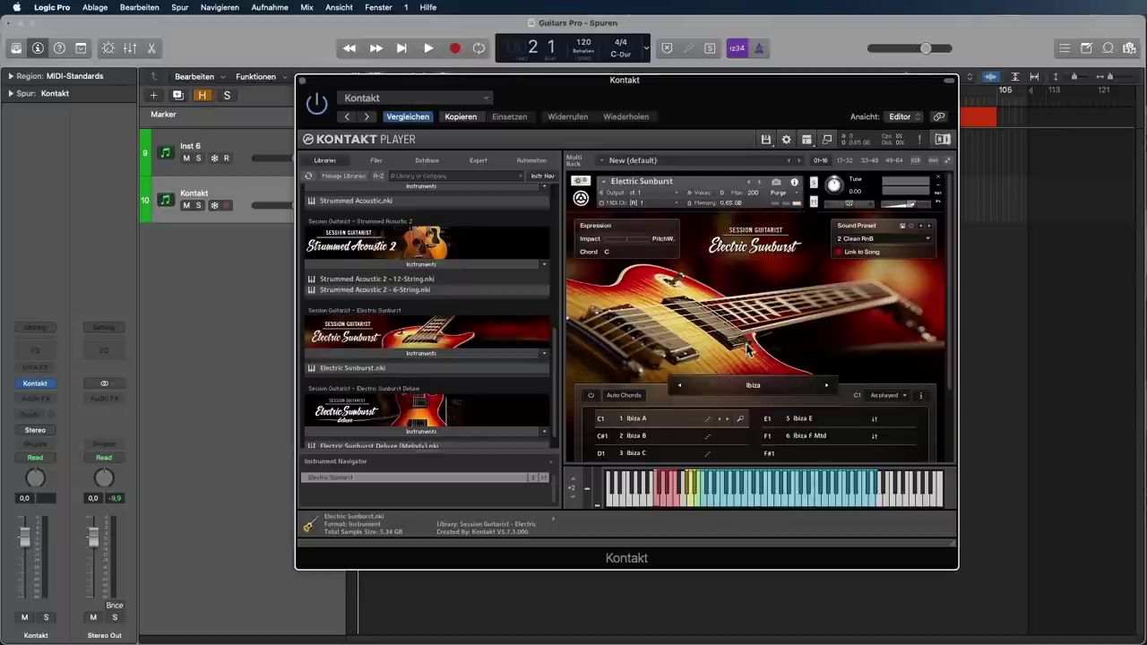
# Load the Morning Sun song and then Rock Ballad in Electric Sunburst, and remove the instrument from the rack without saving changes.
pyautogui.click(753, 386)
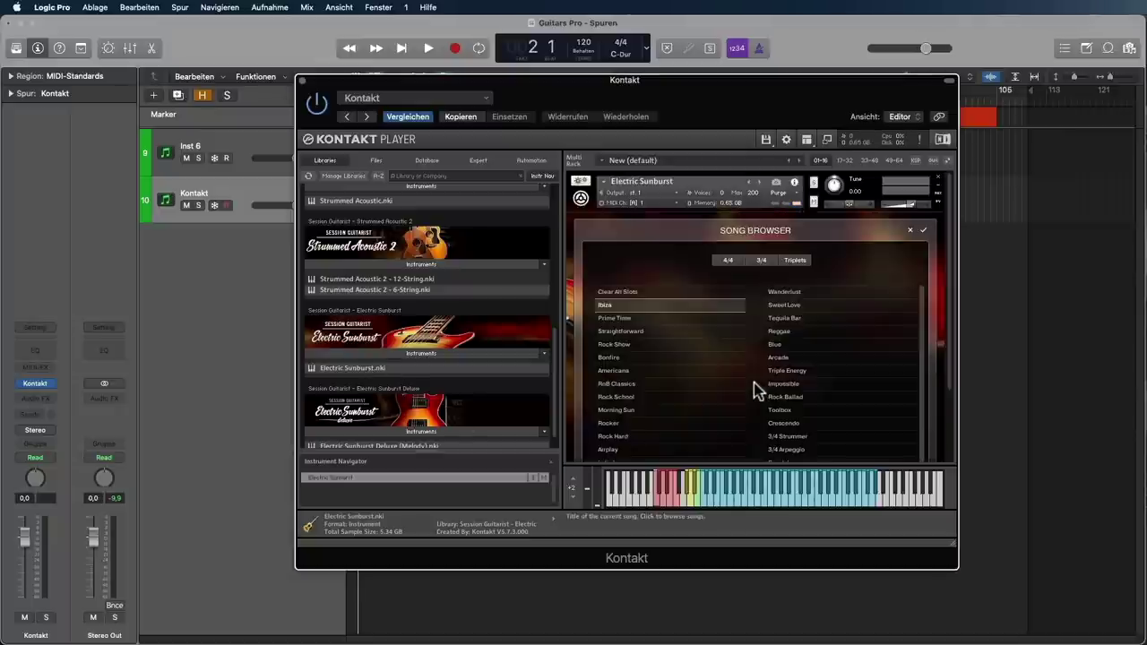
pyautogui.doubleClick(618, 409)
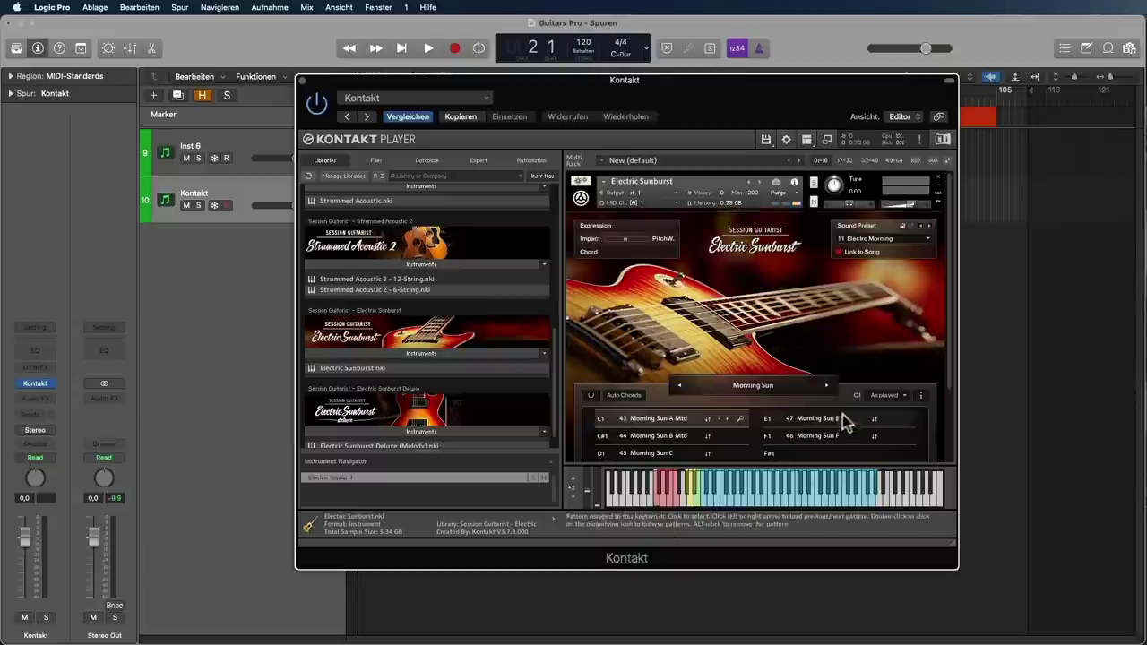
pyautogui.click(776, 387)
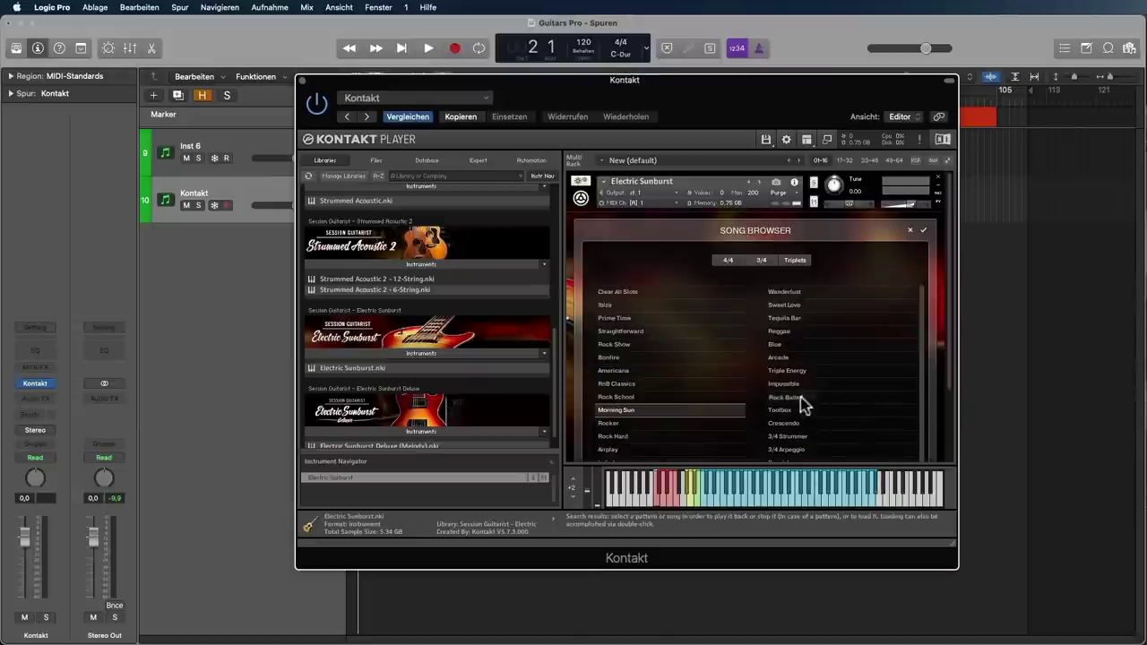
pyautogui.doubleClick(801, 399)
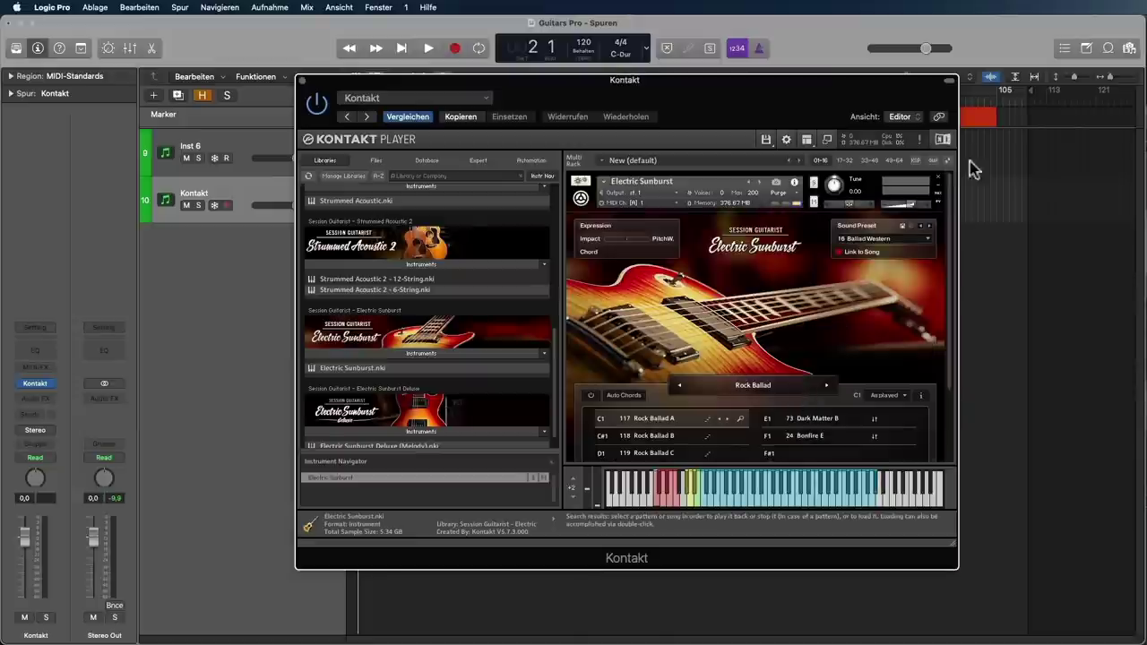
pyautogui.click(939, 183)
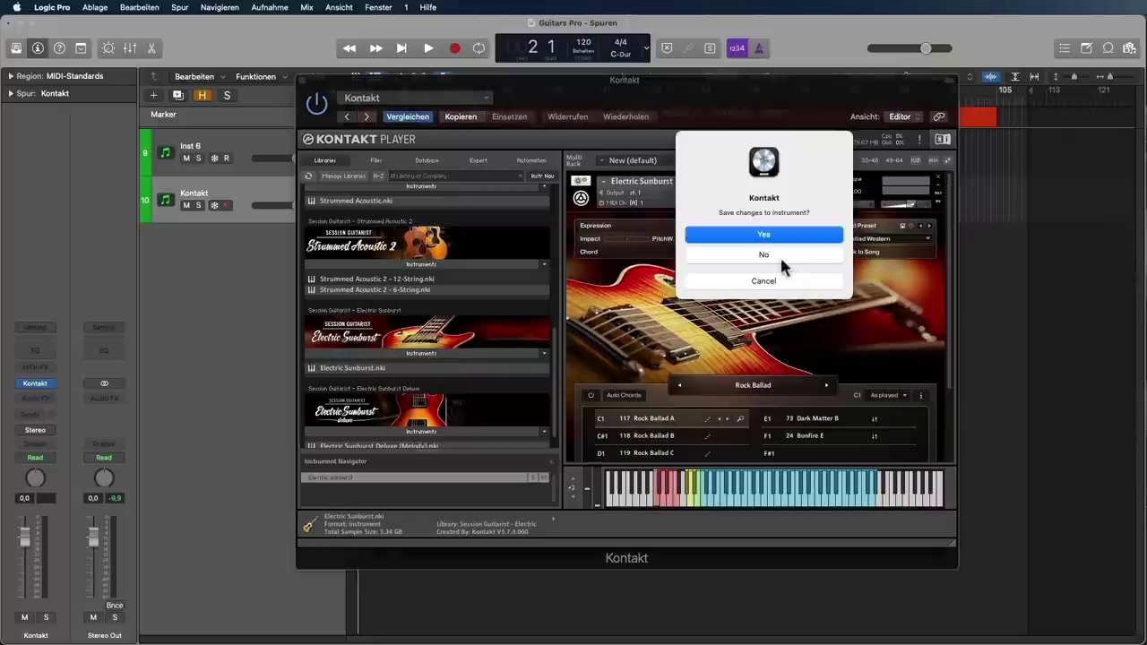
pyautogui.click(776, 253)
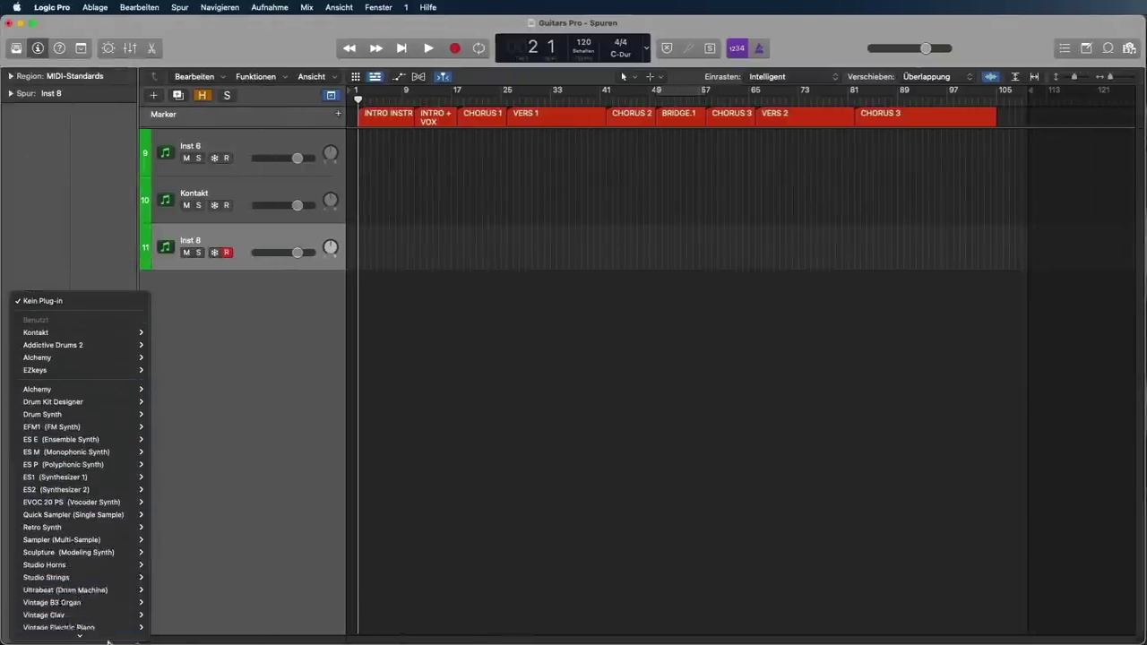
# Insert the stereo EZkeys instrument on the Inst 8 track and switch its library to Grand Piano.
pyautogui.moveTo(80, 292)
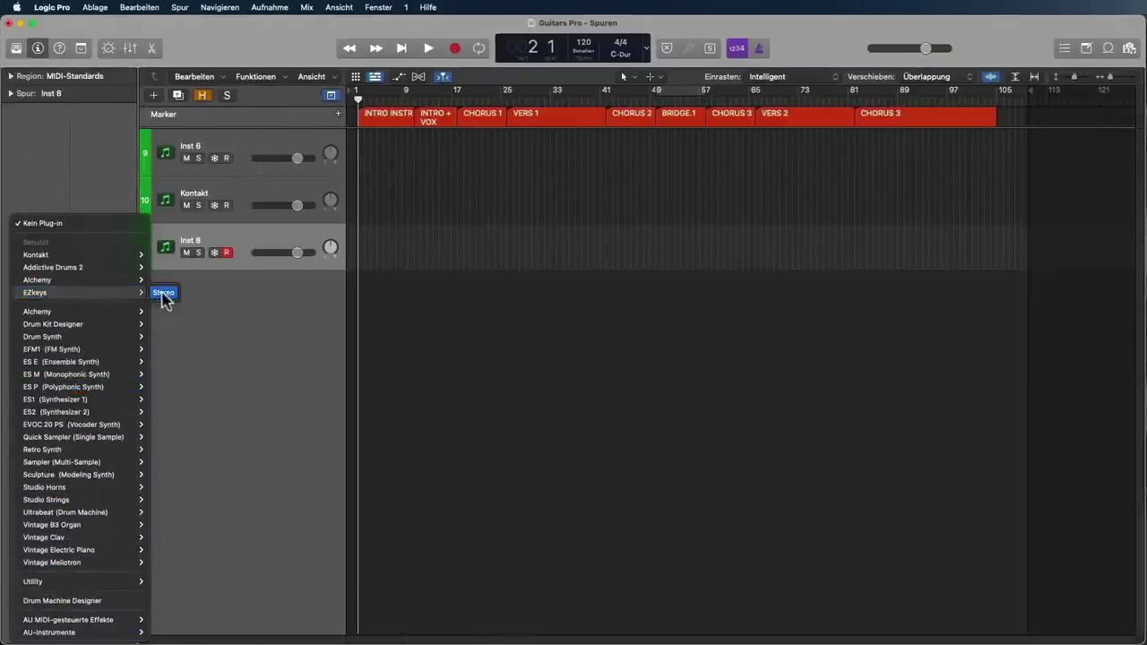
pyautogui.click(164, 293)
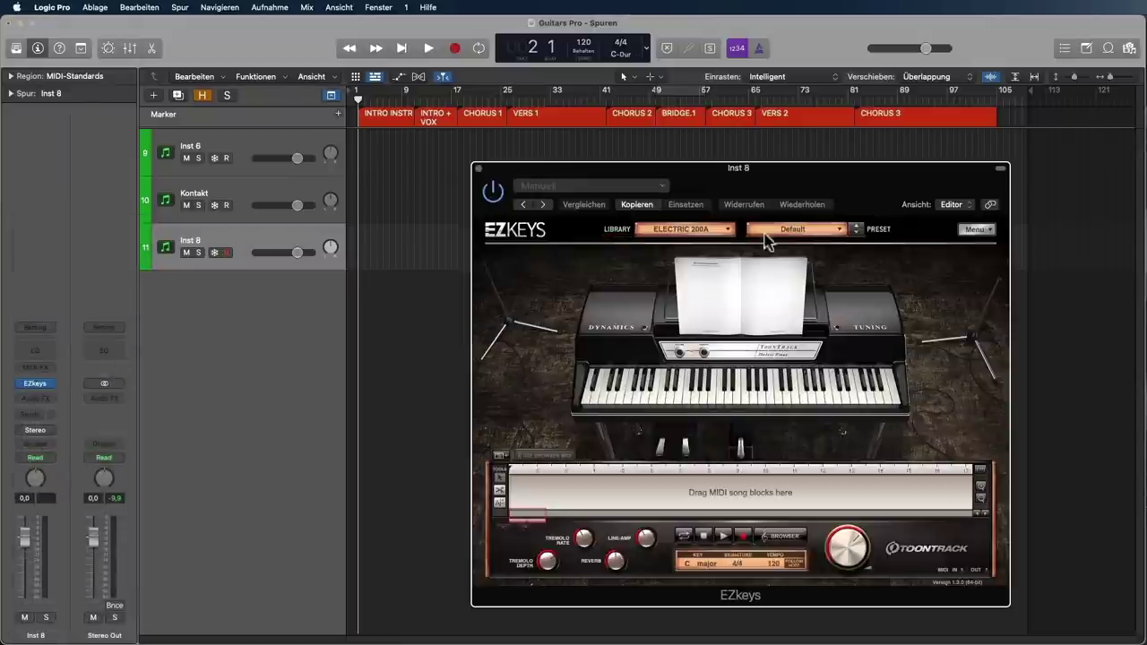
pyautogui.click(719, 229)
pyautogui.click(693, 270)
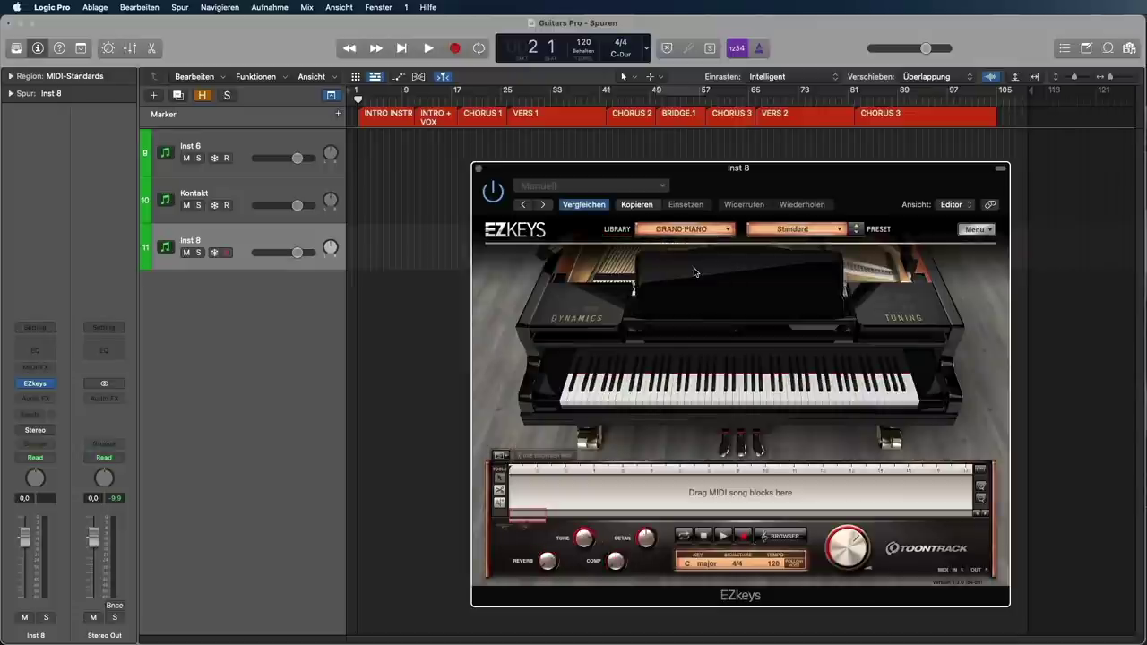
# Change the EZkeys library to Mellotoon and close the plug-in window.
pyautogui.click(726, 231)
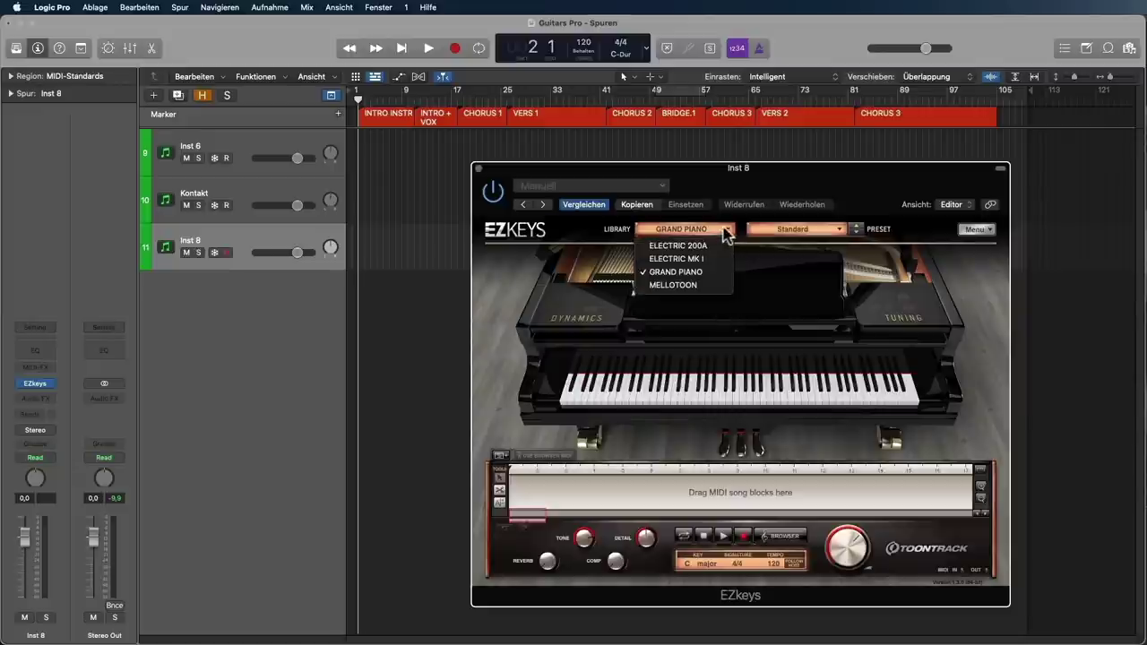
pyautogui.click(690, 288)
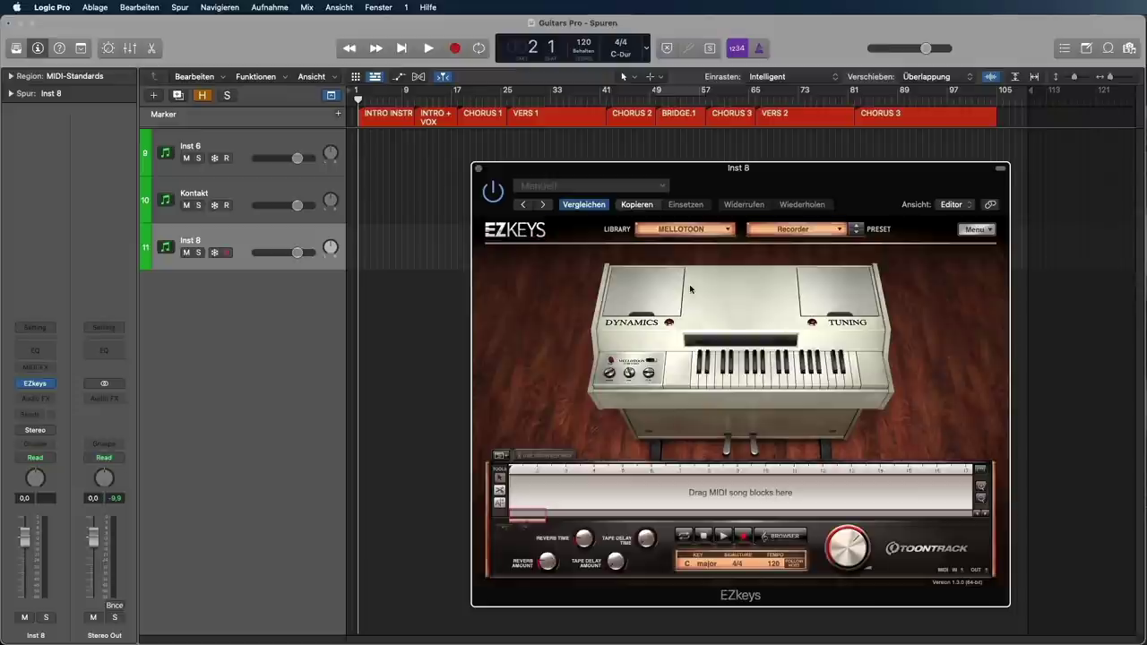
pyautogui.click(478, 168)
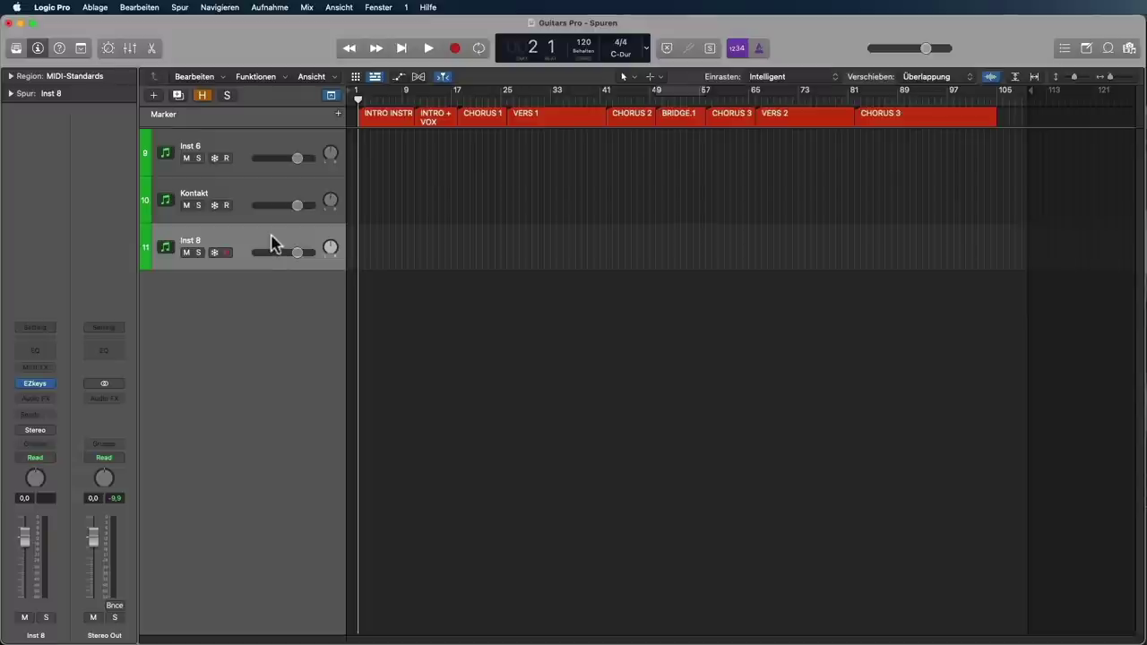
# Show the hidden tracks and move the playhead to the start of the song at bar 1.
pyautogui.click(204, 96)
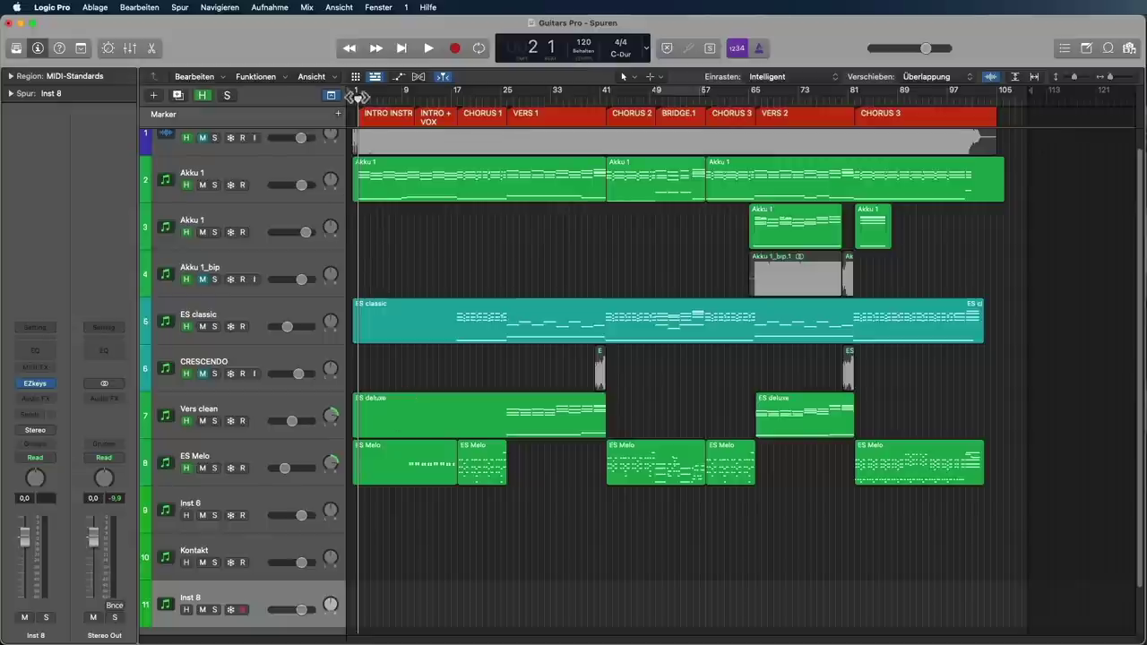
pyautogui.moveTo(358, 95); pyautogui.dragTo(352, 96)
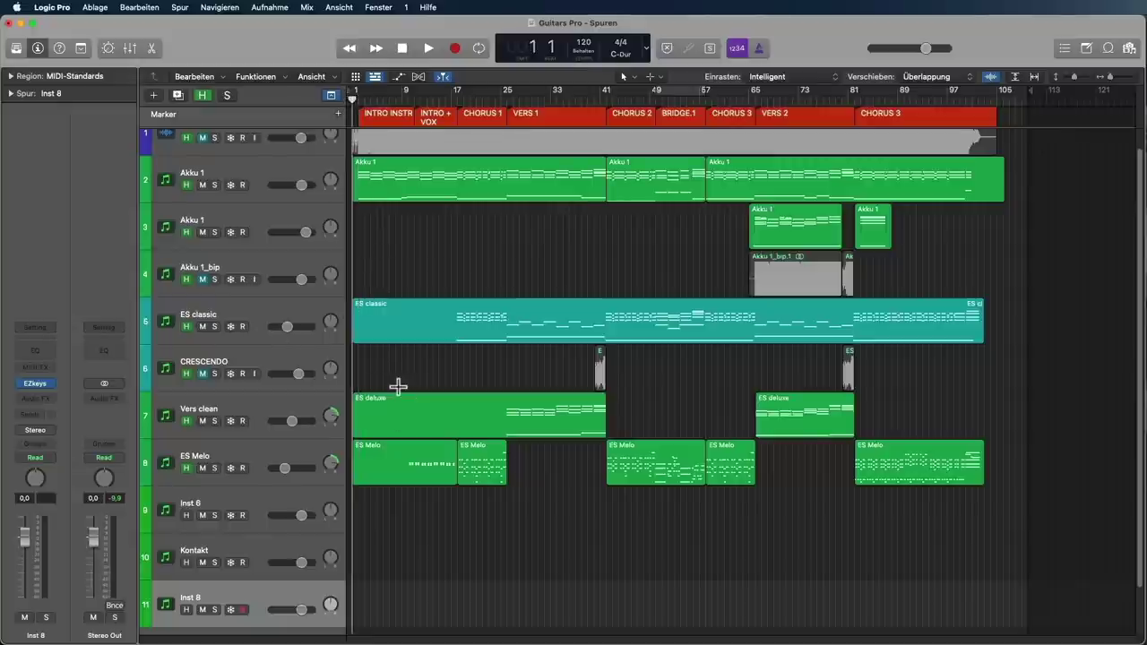
pyautogui.scroll(2, 557, 420)
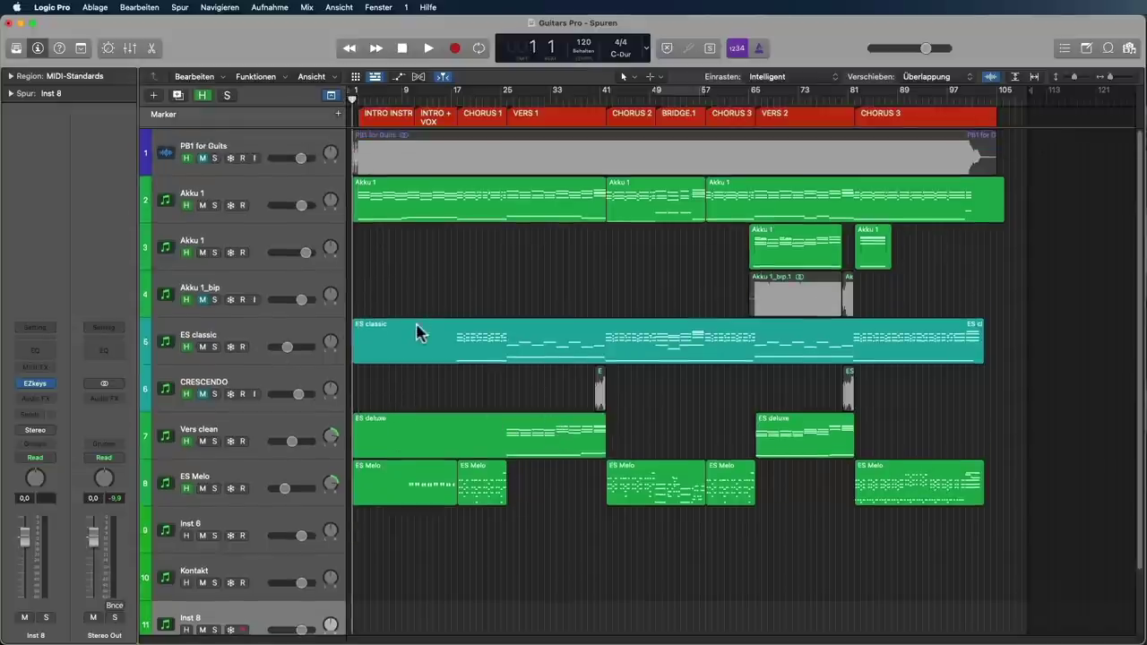
# View the Kontakt instrument on track 2, Akku 1, and close its window.
pyautogui.click(264, 195)
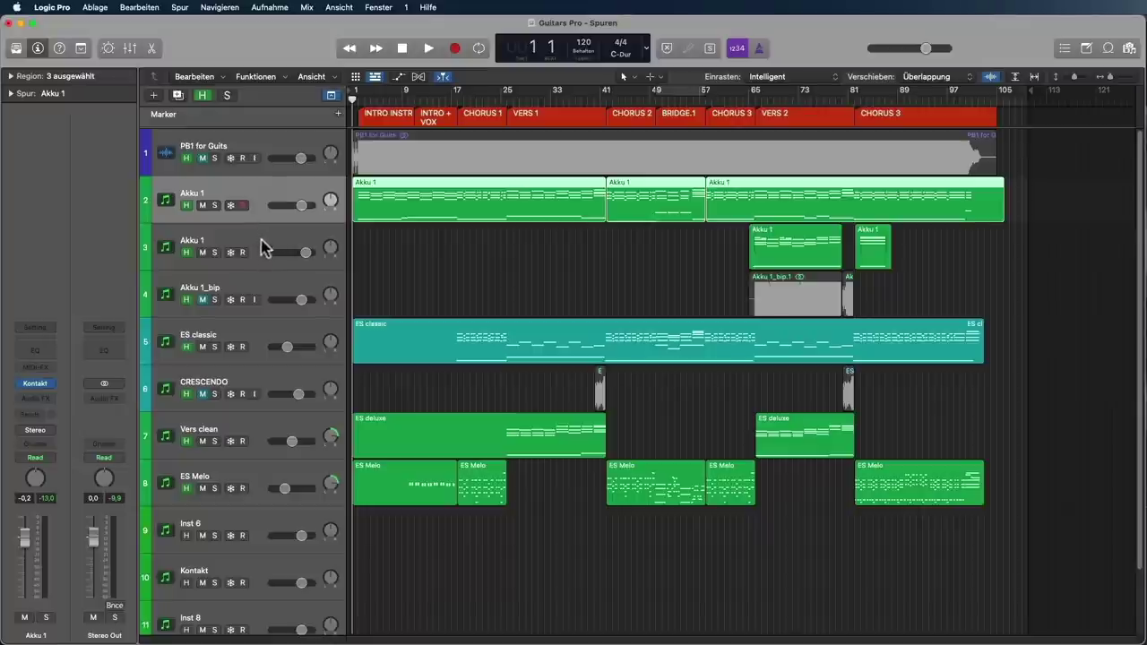
pyautogui.click(37, 383)
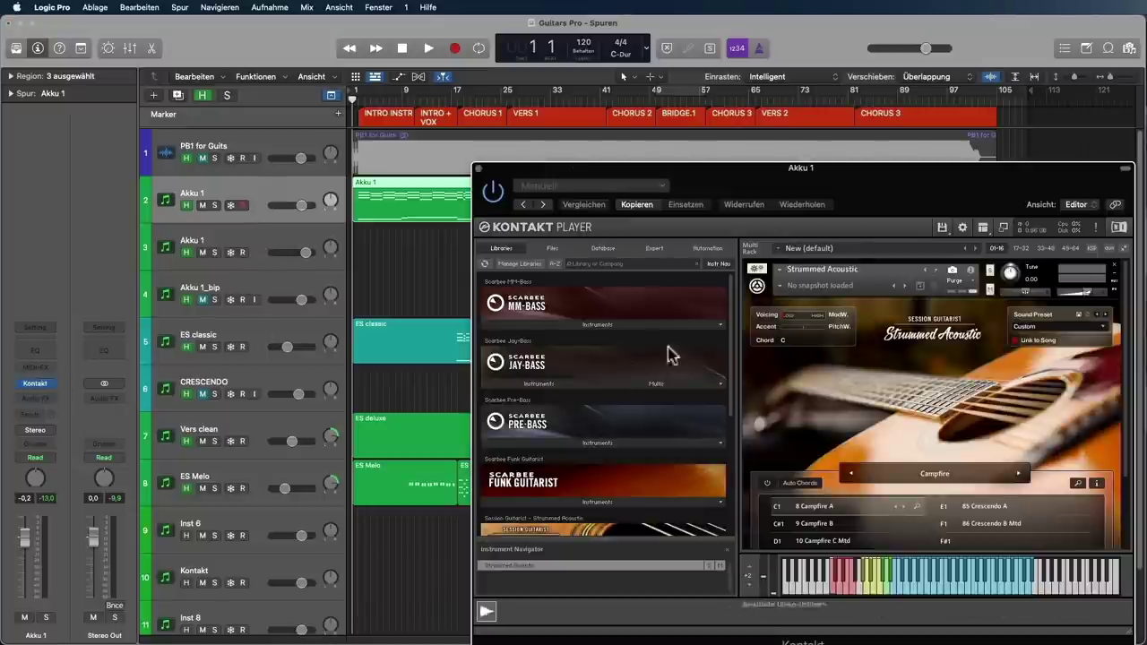
pyautogui.click(477, 170)
# View the Kontakt instrument on the Vers clean track and close its window.
pyautogui.click(268, 431)
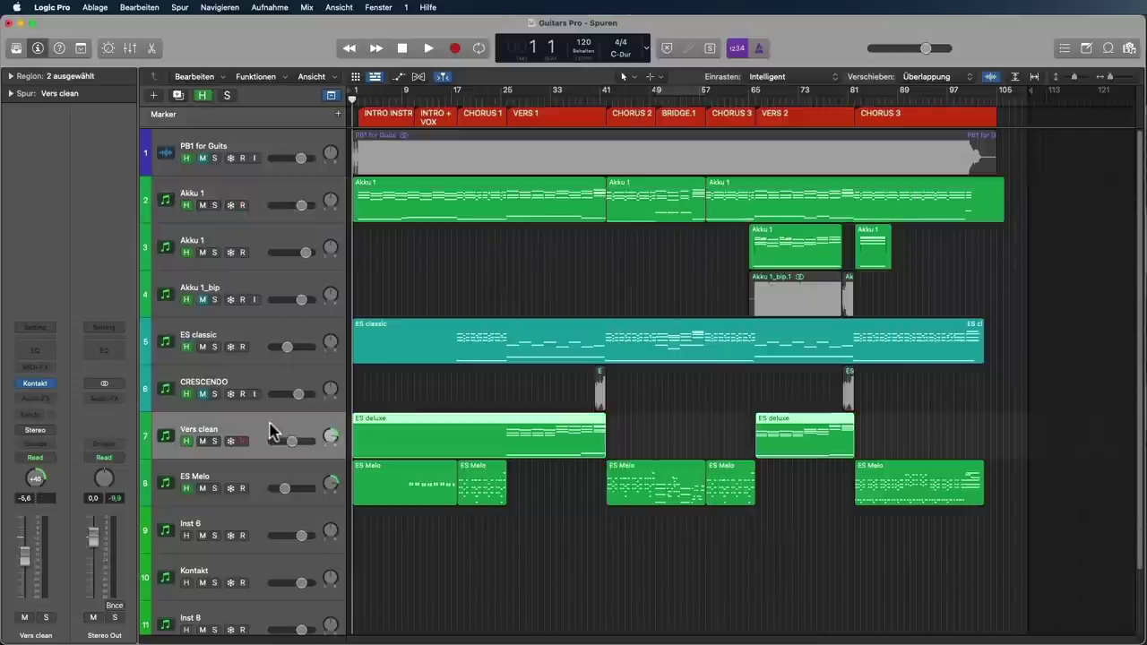
pyautogui.click(35, 383)
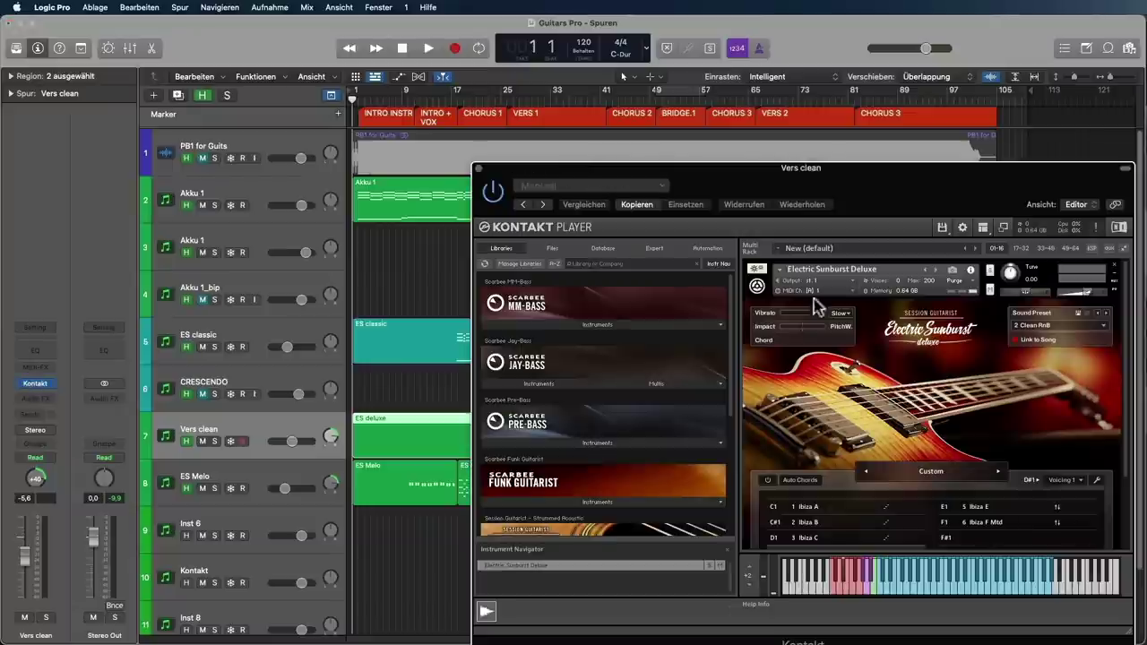
pyautogui.click(480, 168)
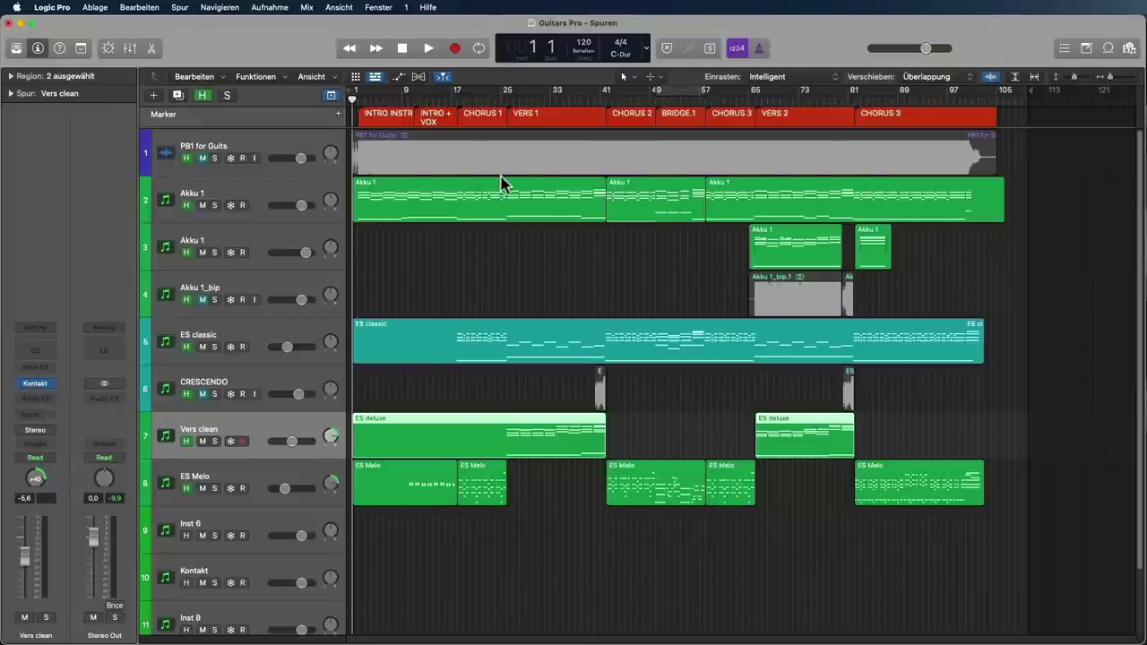
# Play the arrangement around the starts of Vers 1 and Chorus 2, then stop playback.
pyautogui.press('space')
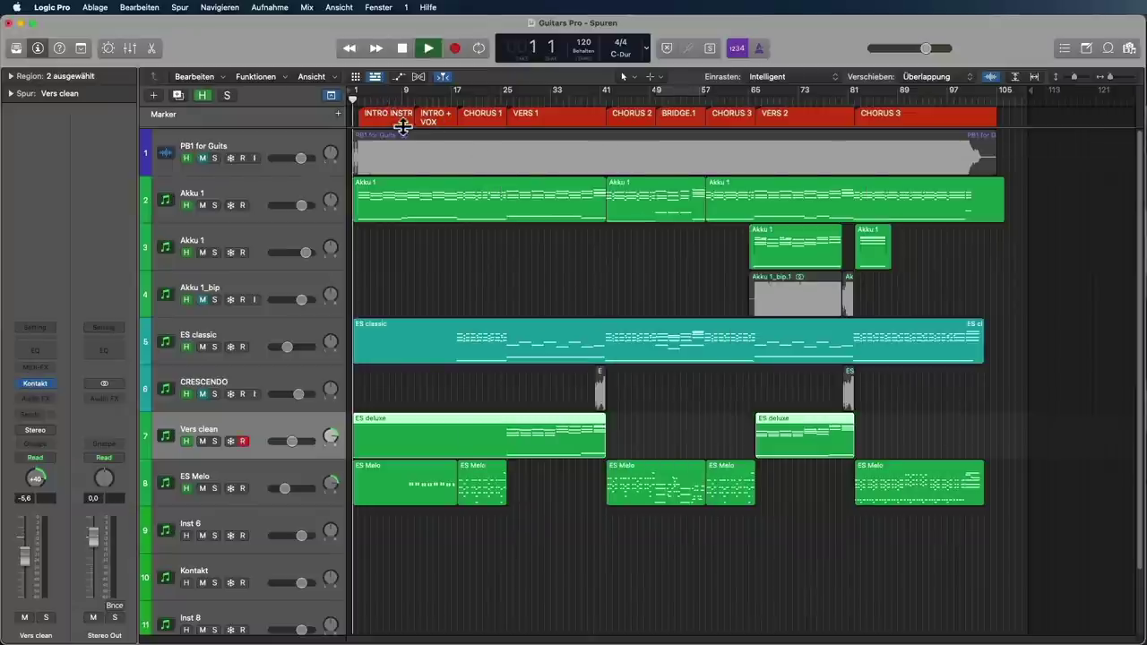
pyautogui.click(508, 103)
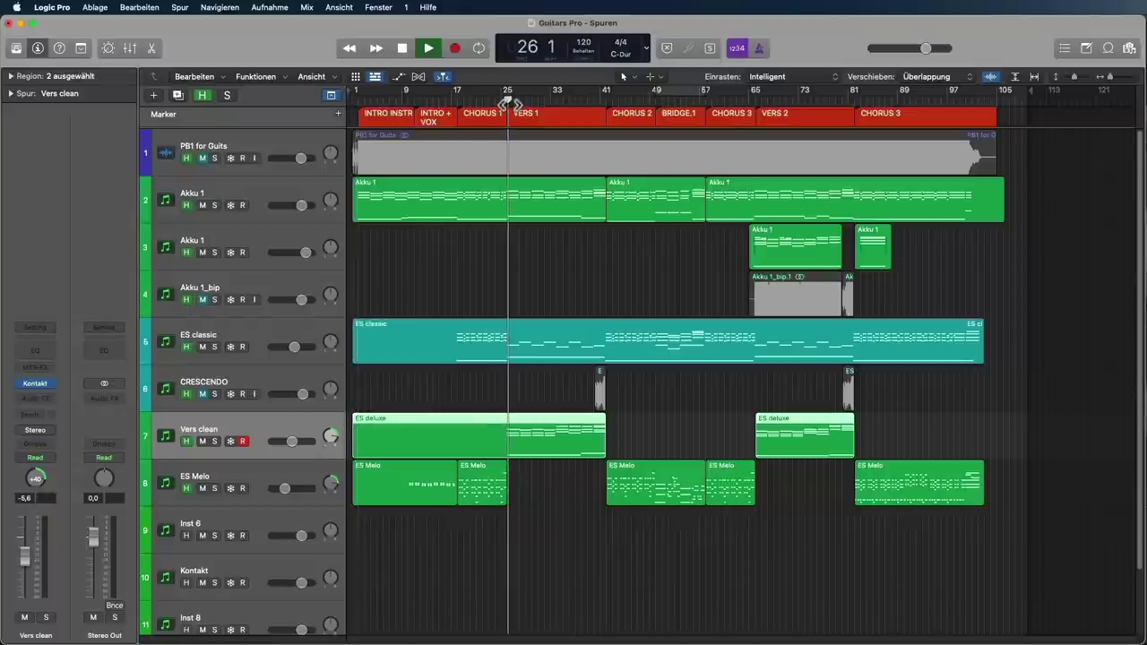
pyautogui.click(496, 101)
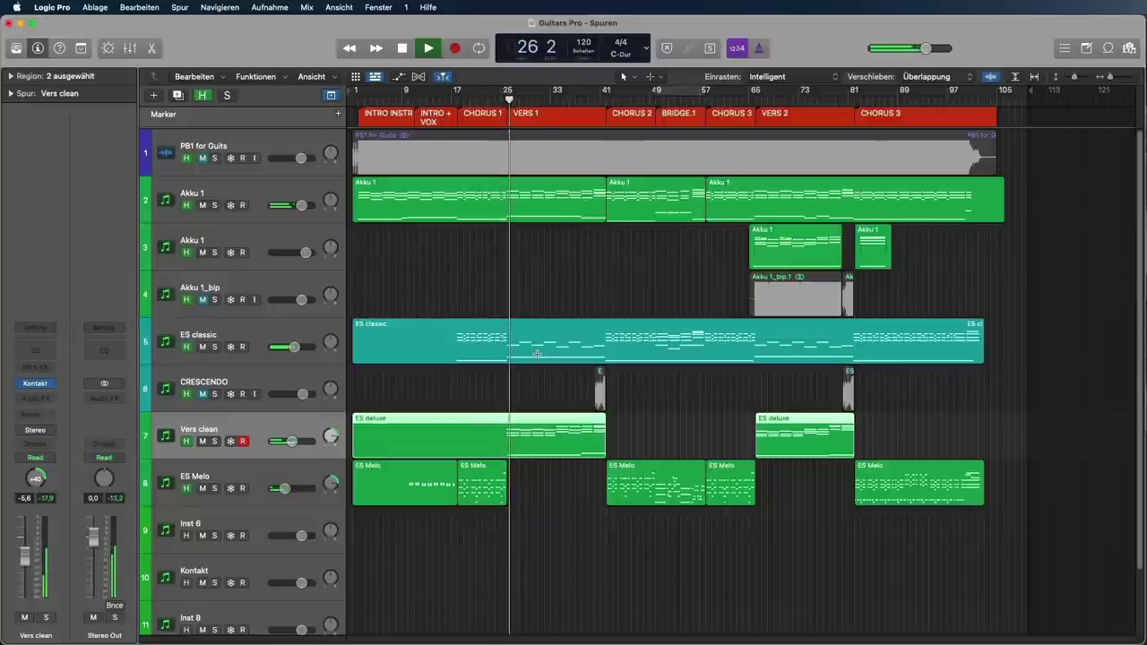
pyautogui.click(606, 101)
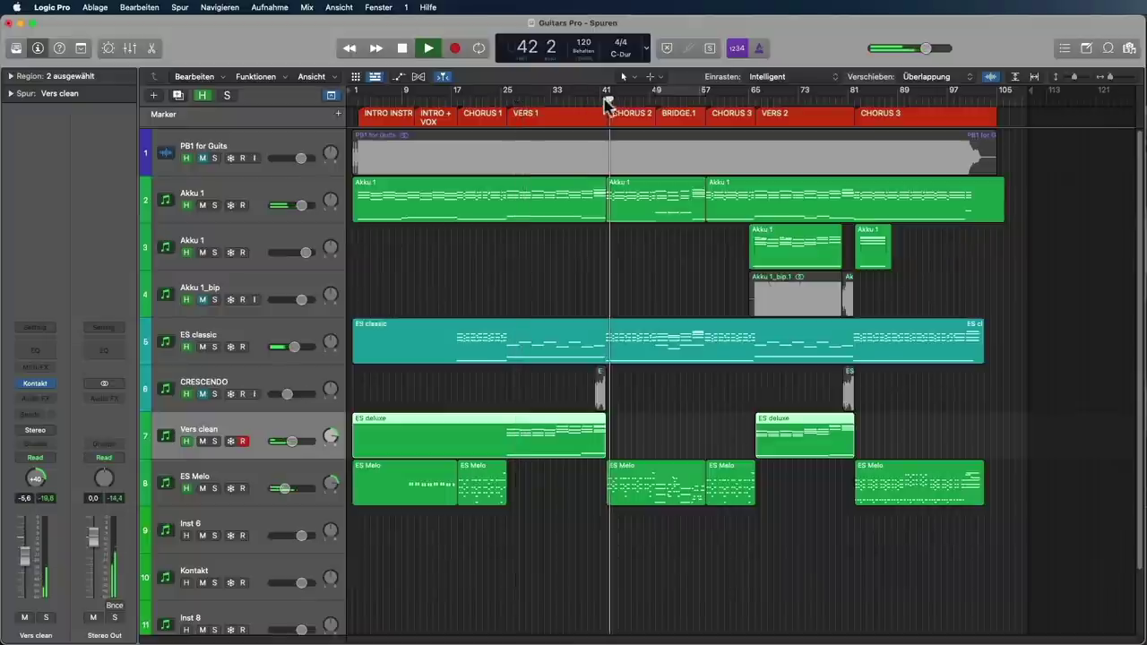
pyautogui.click(600, 99)
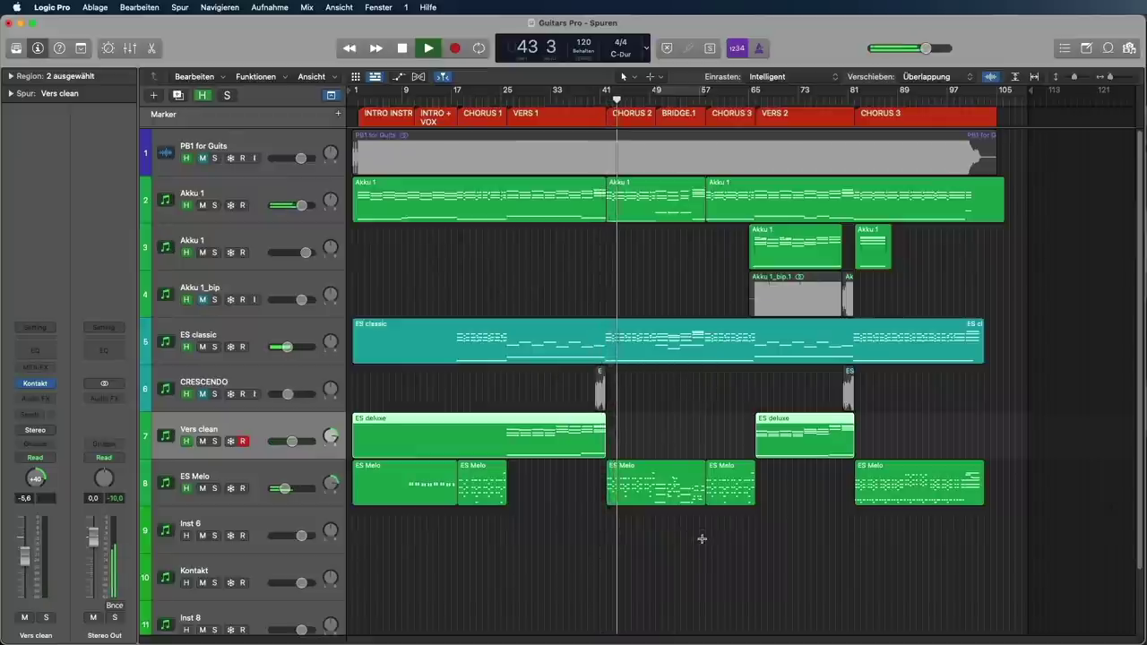
pyautogui.press('space')
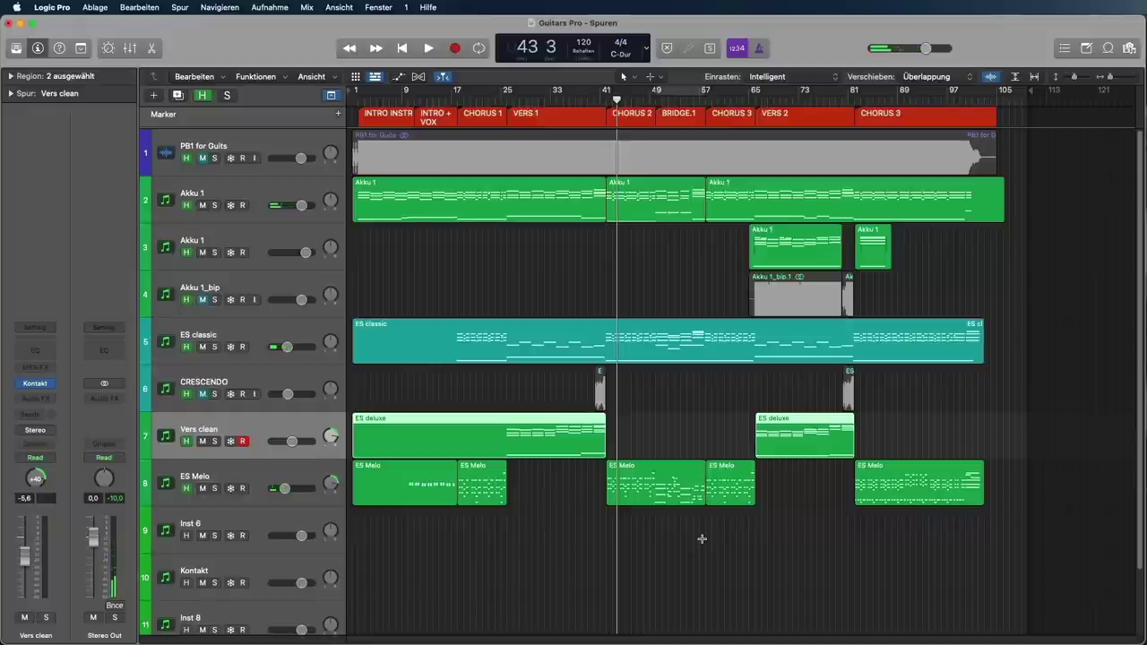
pyautogui.press('Return')
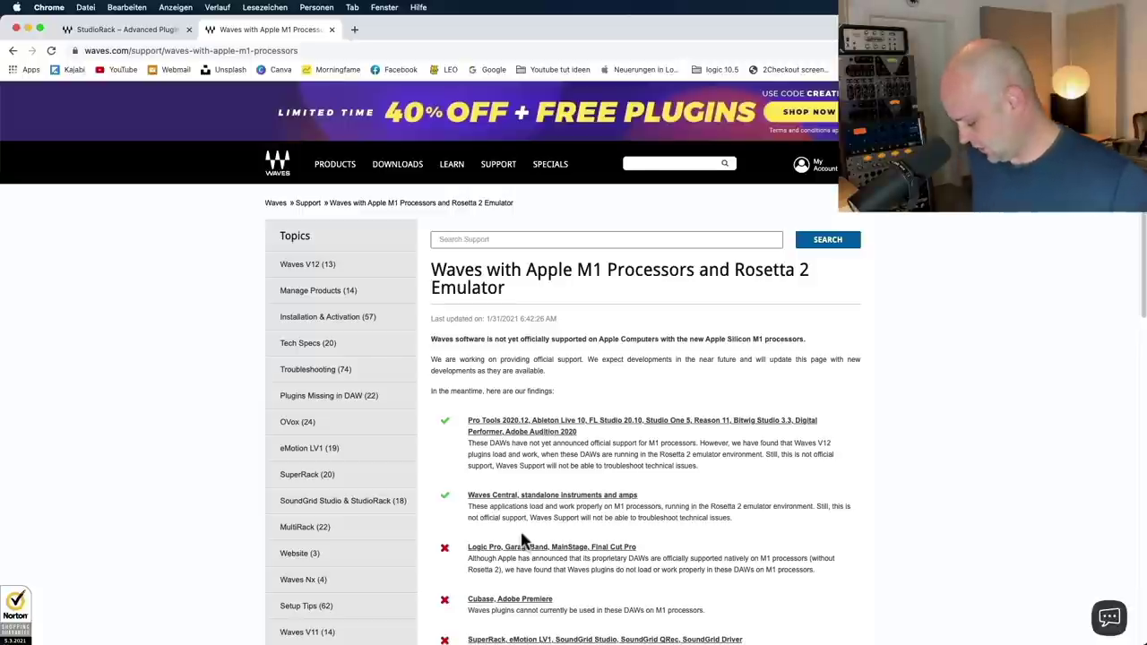
# Switch from the browser to the Finder window showing the Programme folder.
pyautogui.press('super+q')
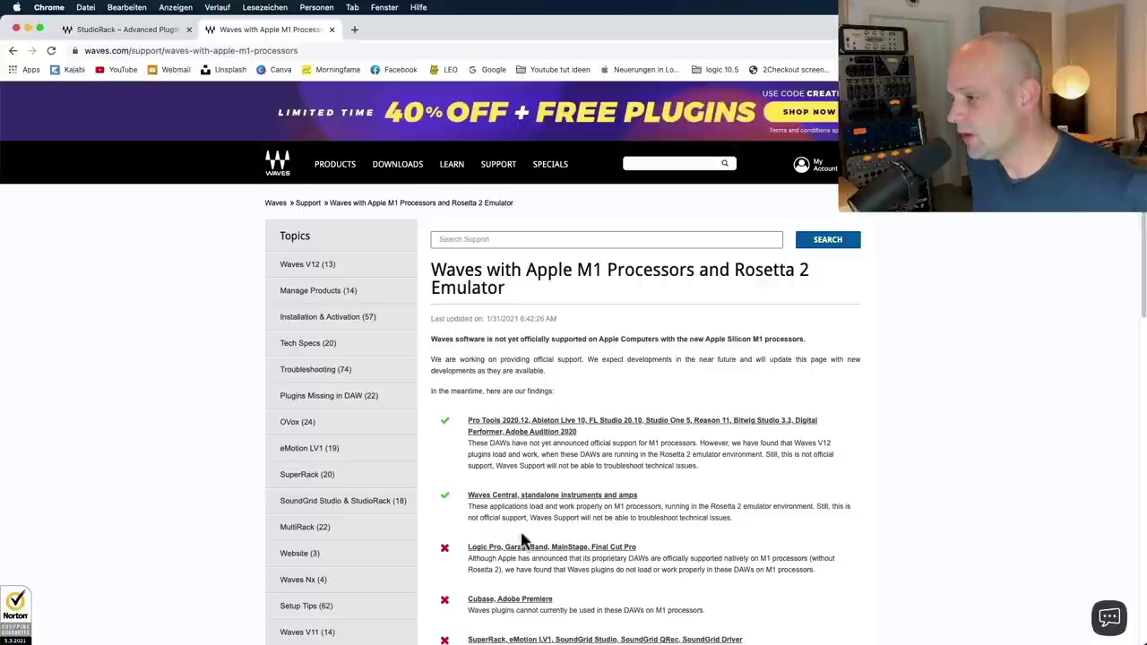
pyautogui.press('super+Tab')
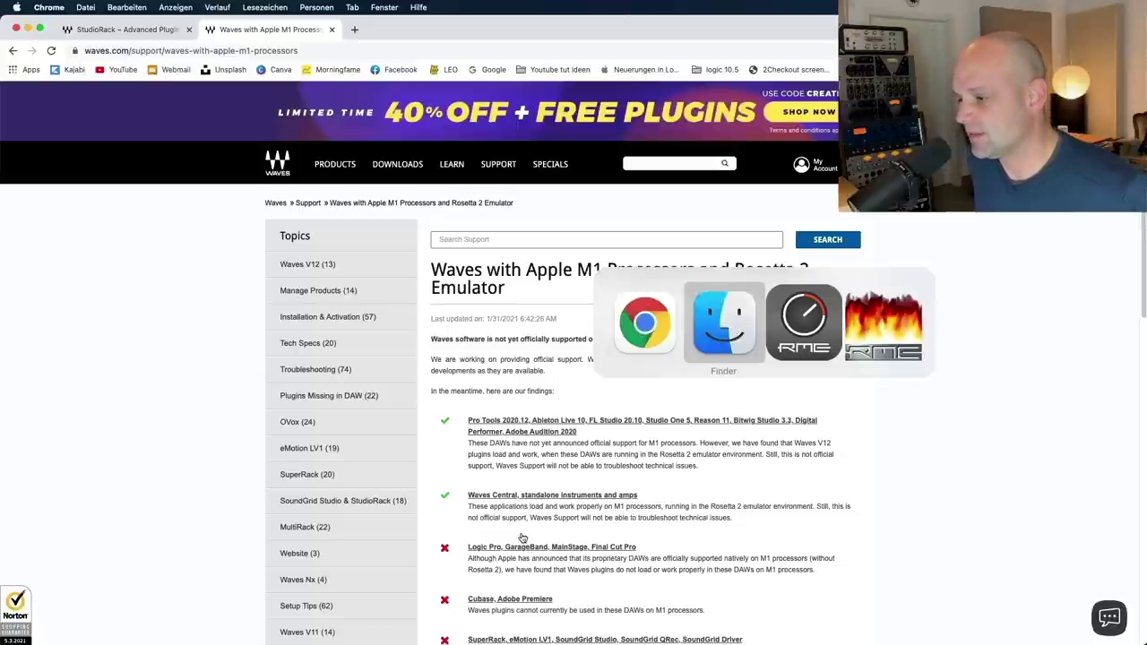
pyautogui.press('super+Tab')
pyautogui.press('super+Tab')
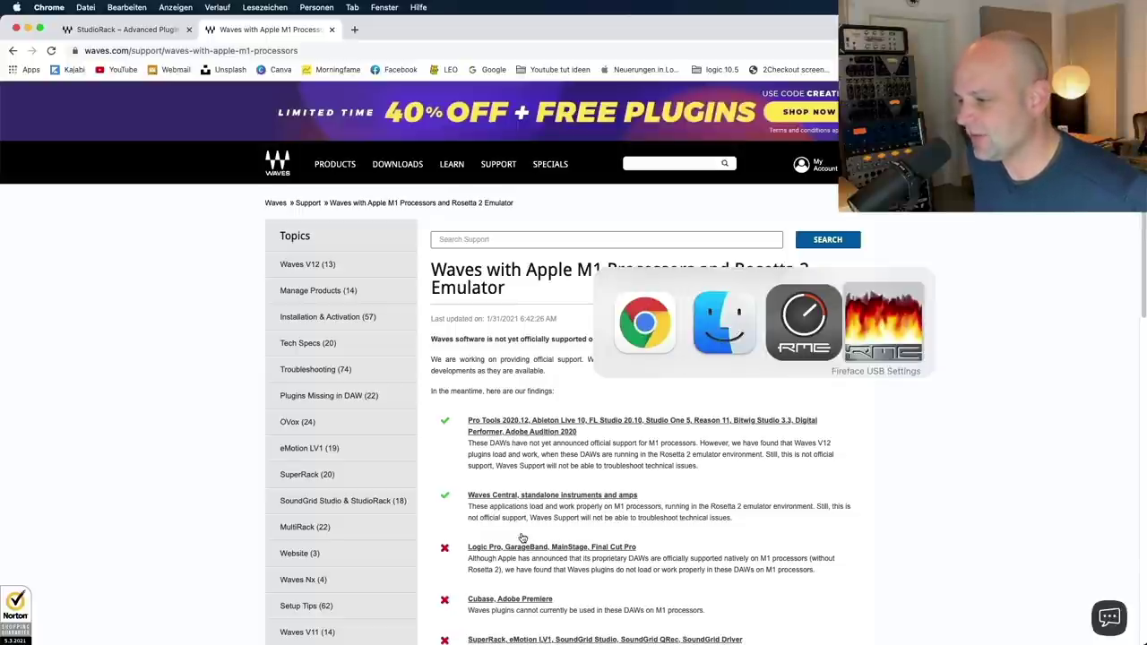
pyautogui.press('super+Tab')
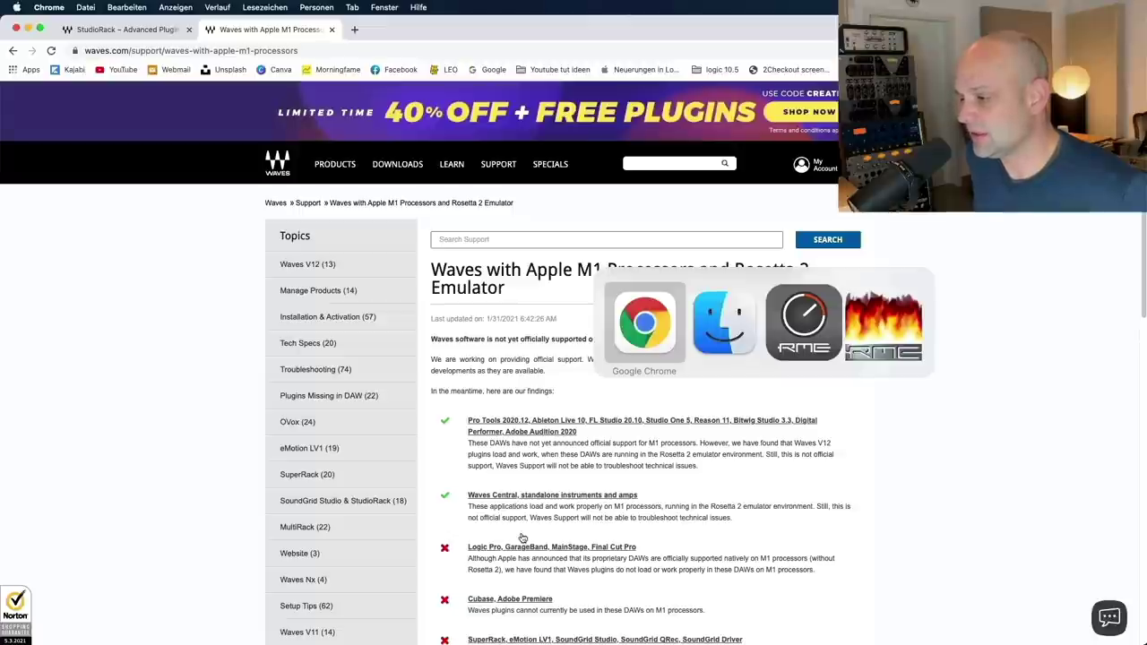
pyautogui.press('super+Tab')
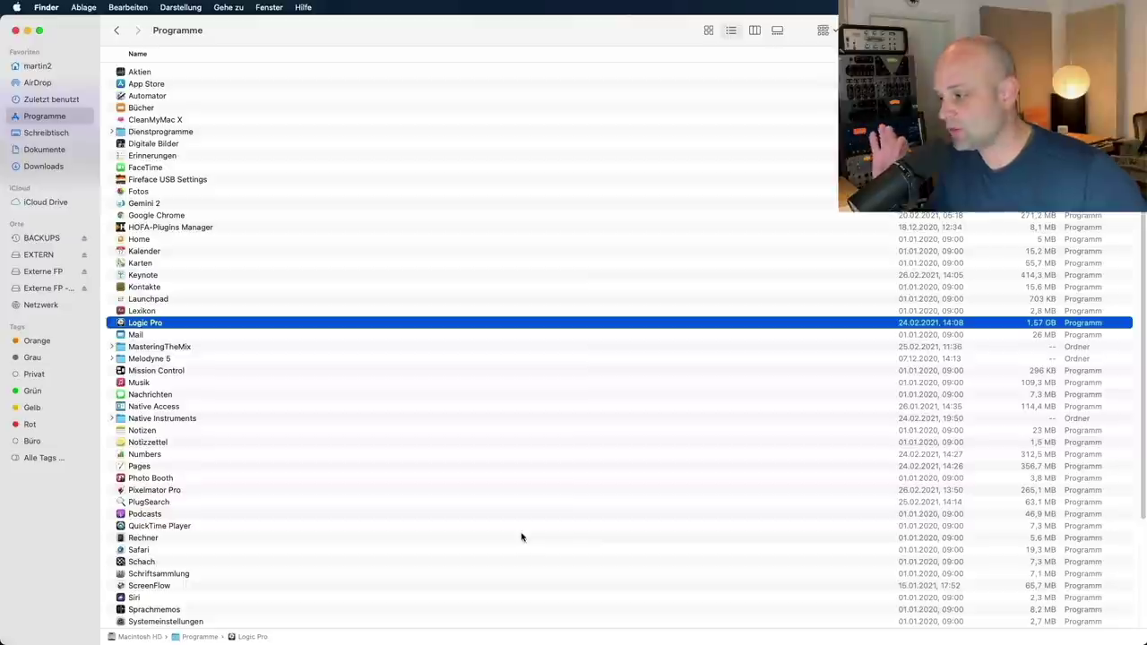
# Examine the file information of Logic Pro in the Programme folder, including the Rosetta setting, and close it.
pyautogui.rightClick(152, 328)
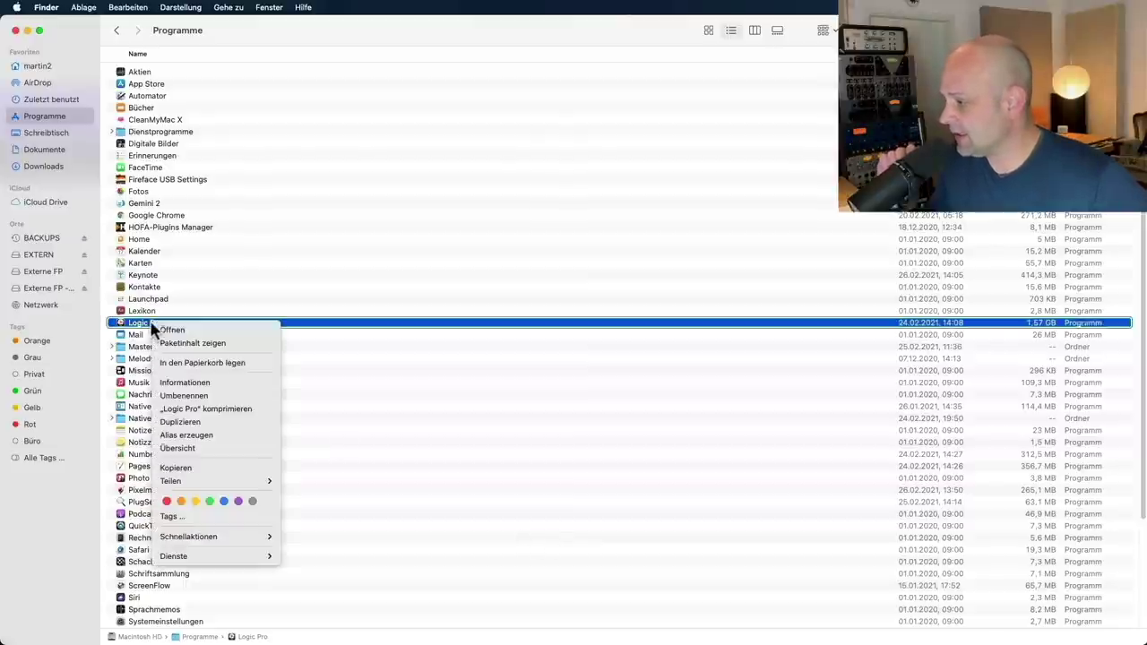
pyautogui.click(194, 381)
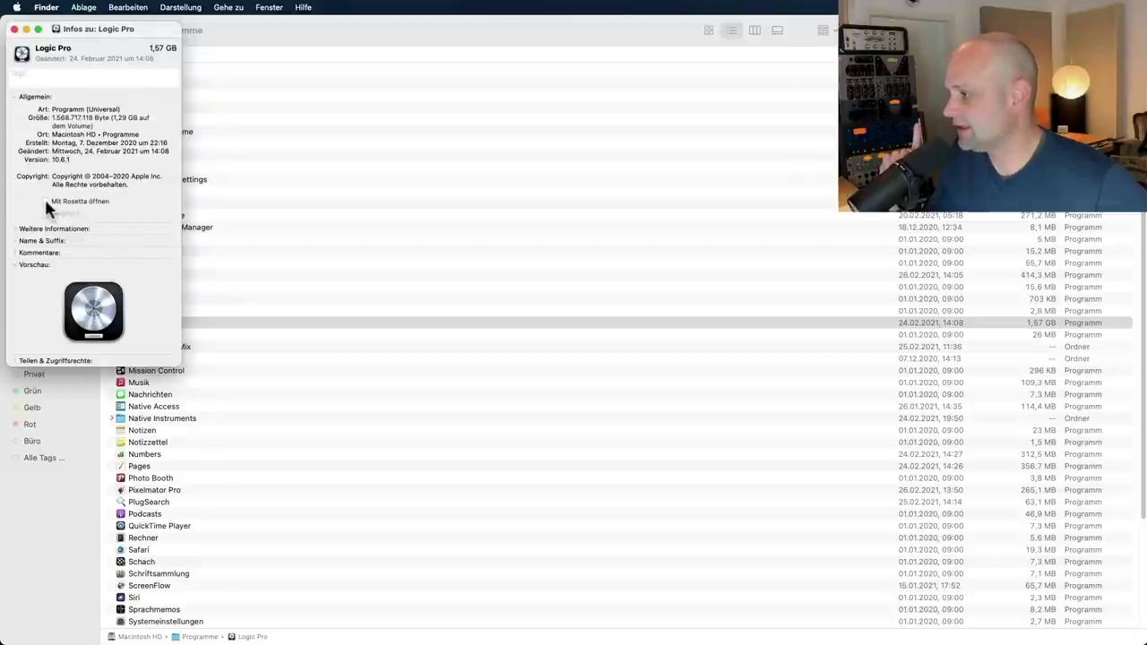
pyautogui.click(14, 30)
# Launch Logic Pro and create a new empty project with one audio track using Eingang 1 and Output 1 + 2.
pyautogui.doubleClick(157, 322)
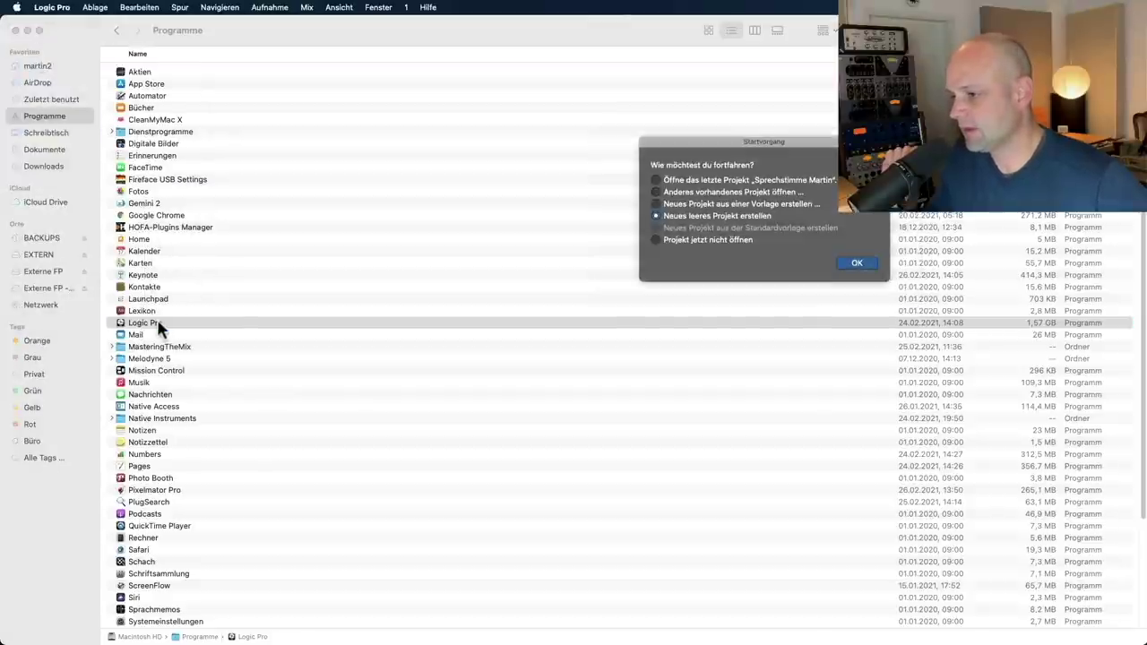
pyautogui.click(857, 265)
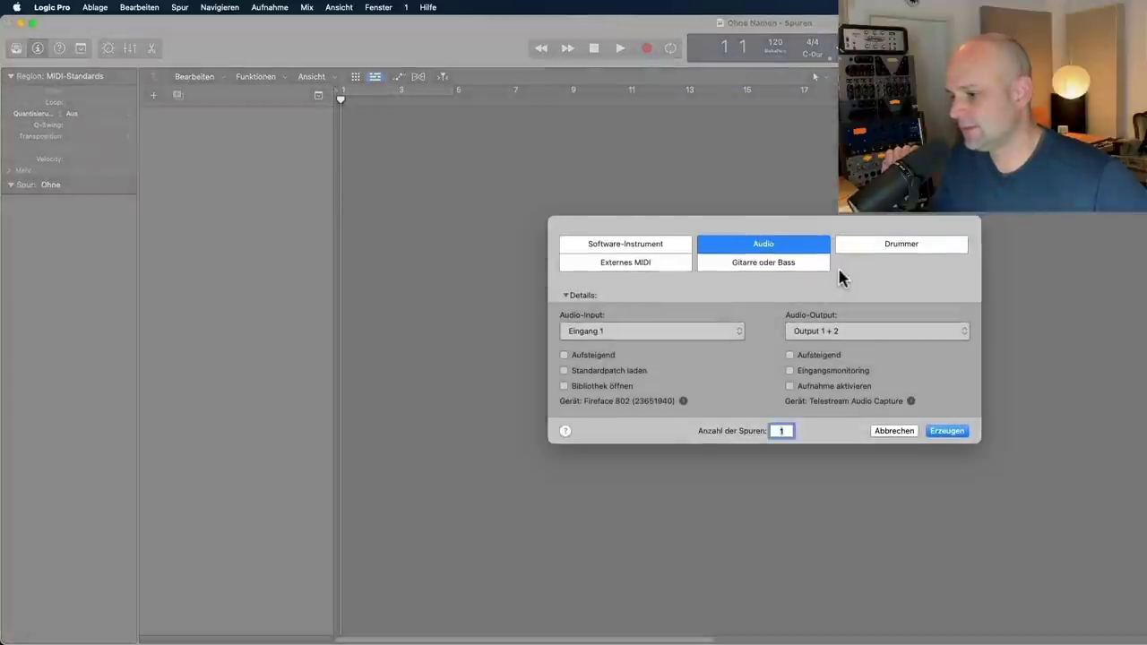
pyautogui.click(948, 432)
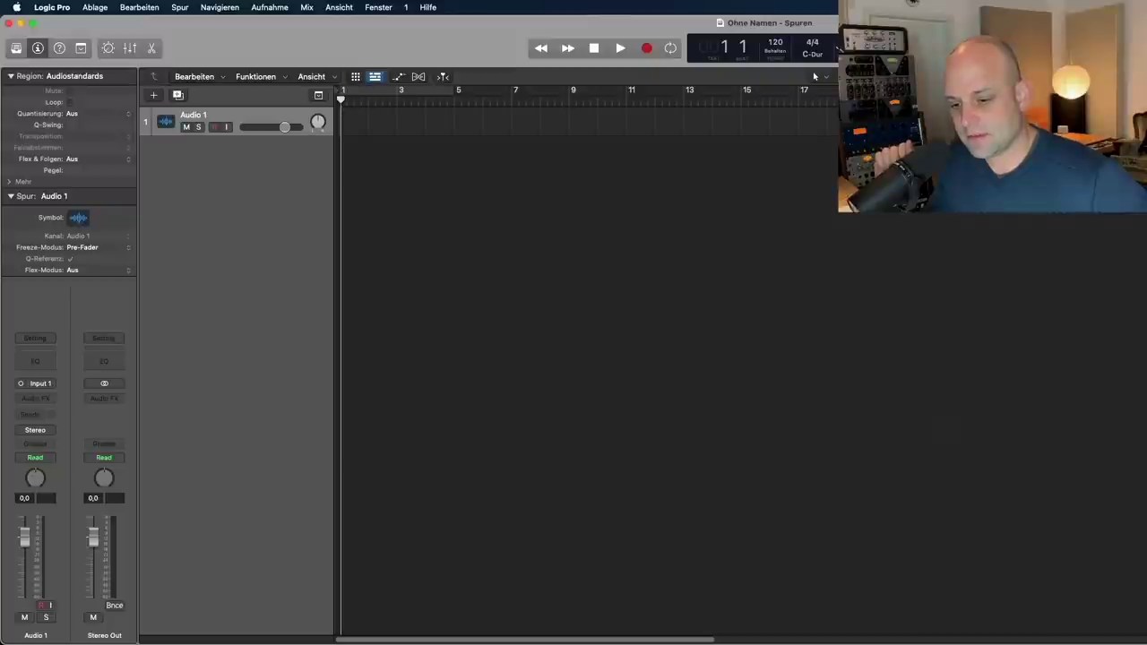
pyautogui.moveTo(1146, 643)
pyautogui.mouseDown()
pyautogui.moveTo(1095, 643)
pyautogui.moveTo(1141, 644)
pyautogui.mouseUp()
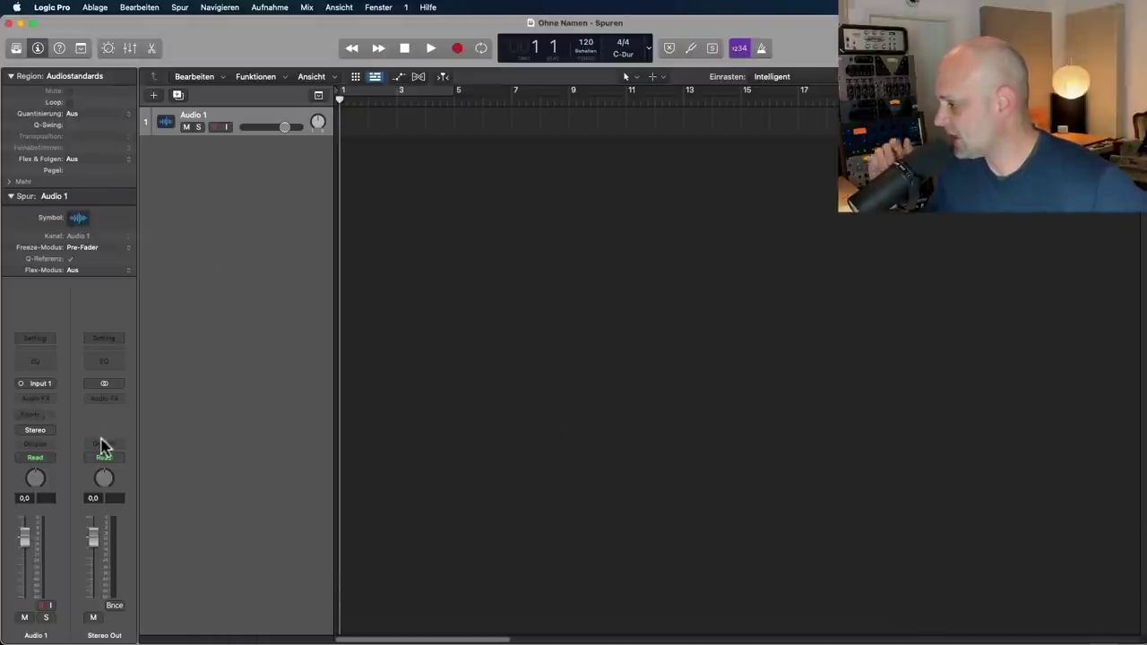
# Insert the mono Waves L1 limiter as an audio effect on the Audio 1 track.
pyautogui.click(47, 400)
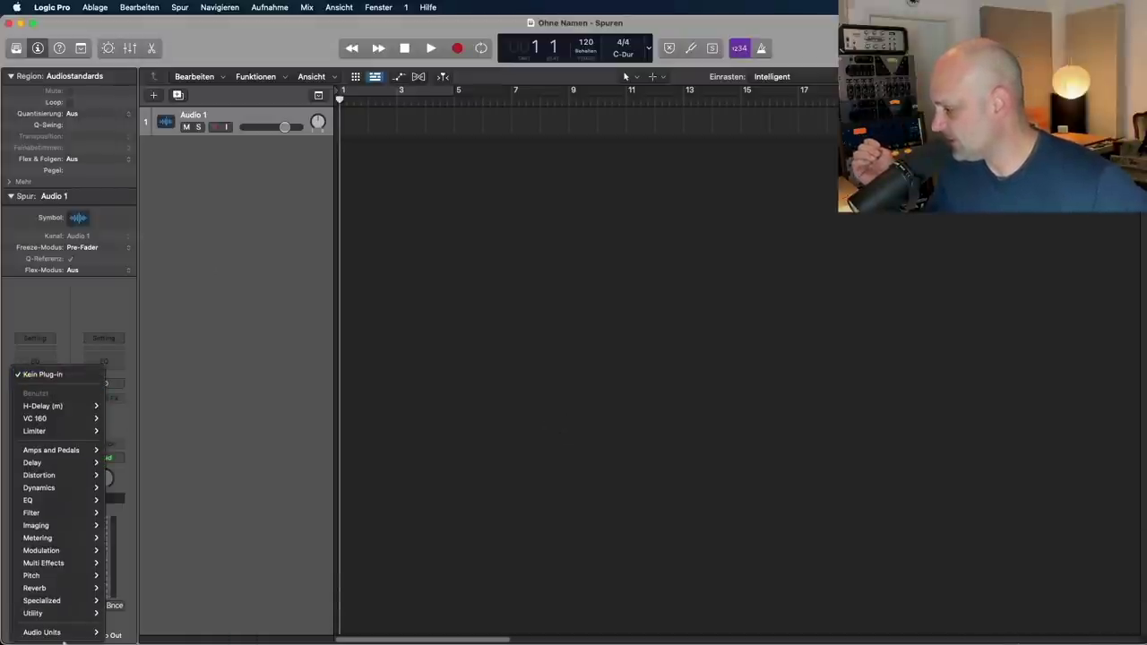
pyautogui.moveTo(41, 632)
pyautogui.moveTo(121, 632)
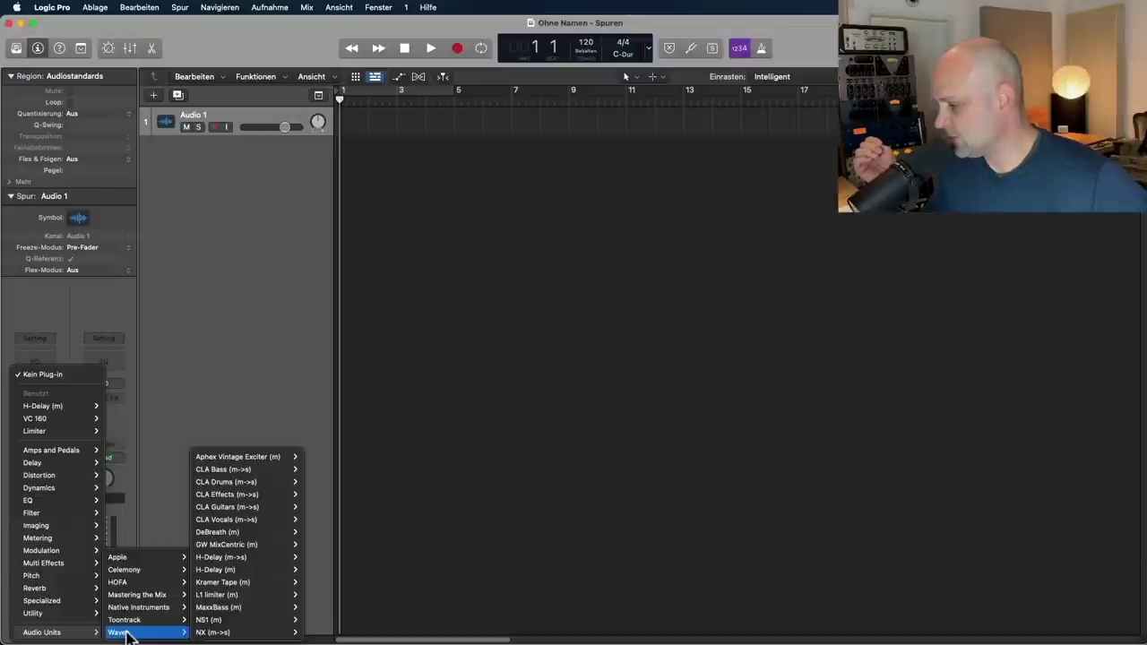
pyautogui.moveTo(170, 633)
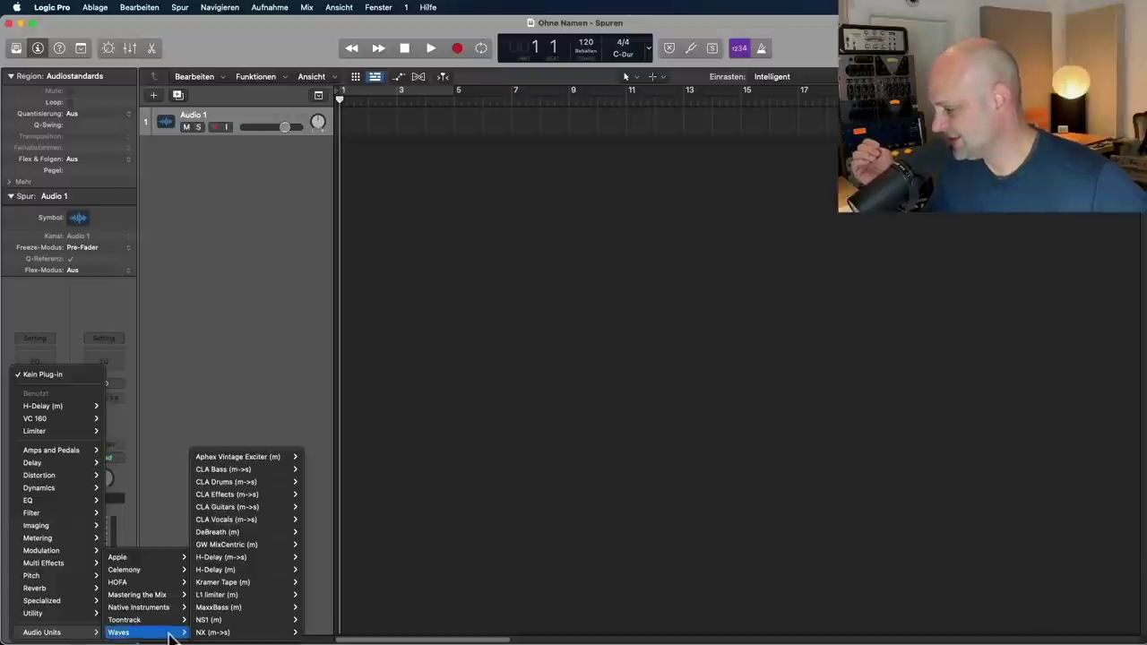
pyautogui.moveTo(278, 599)
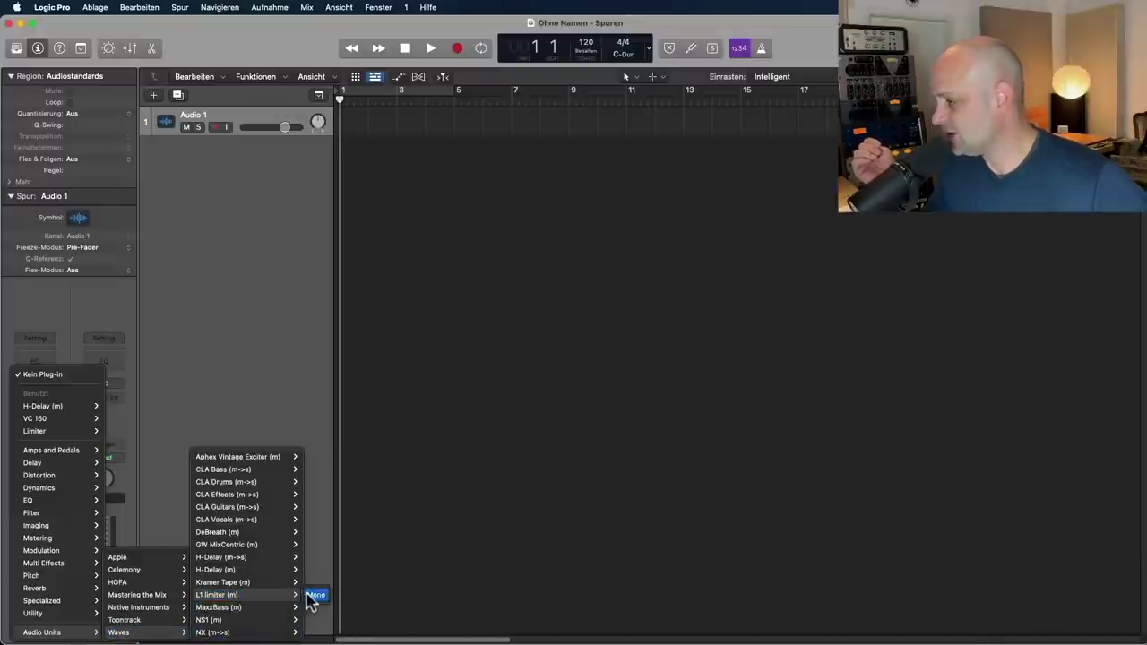
pyautogui.click(314, 596)
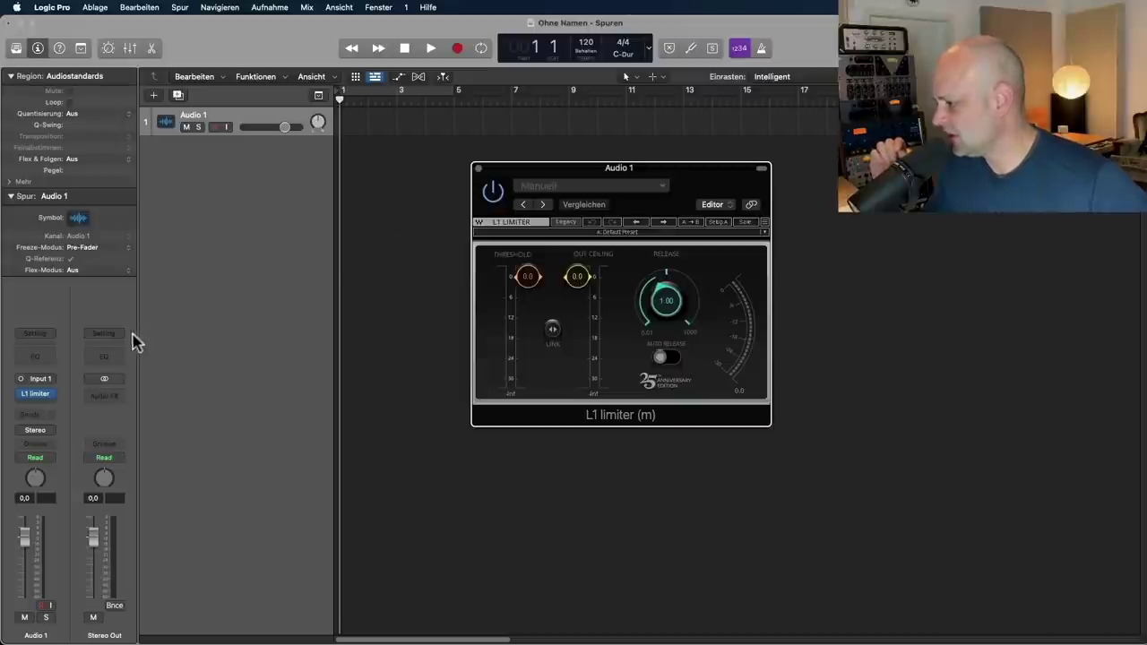
# Insert the mono Waves Kramer Tape plug-in after the L1 limiter on Audio 1 and close both plug-in windows.
pyautogui.click(45, 397)
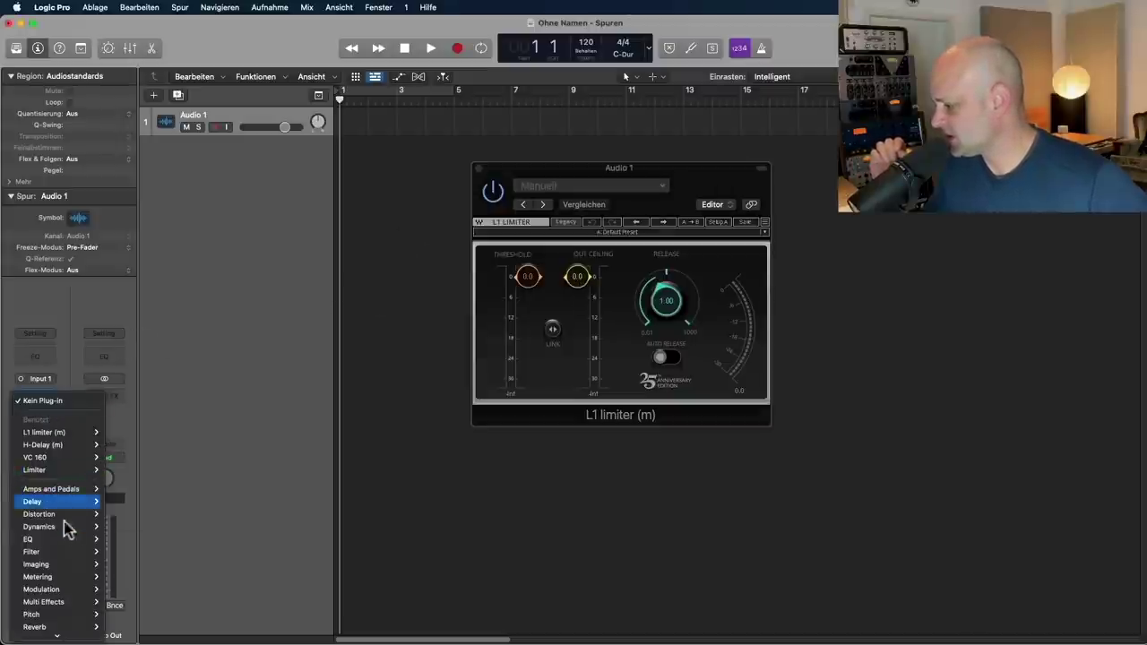
pyautogui.moveTo(77, 632)
pyautogui.moveTo(139, 635)
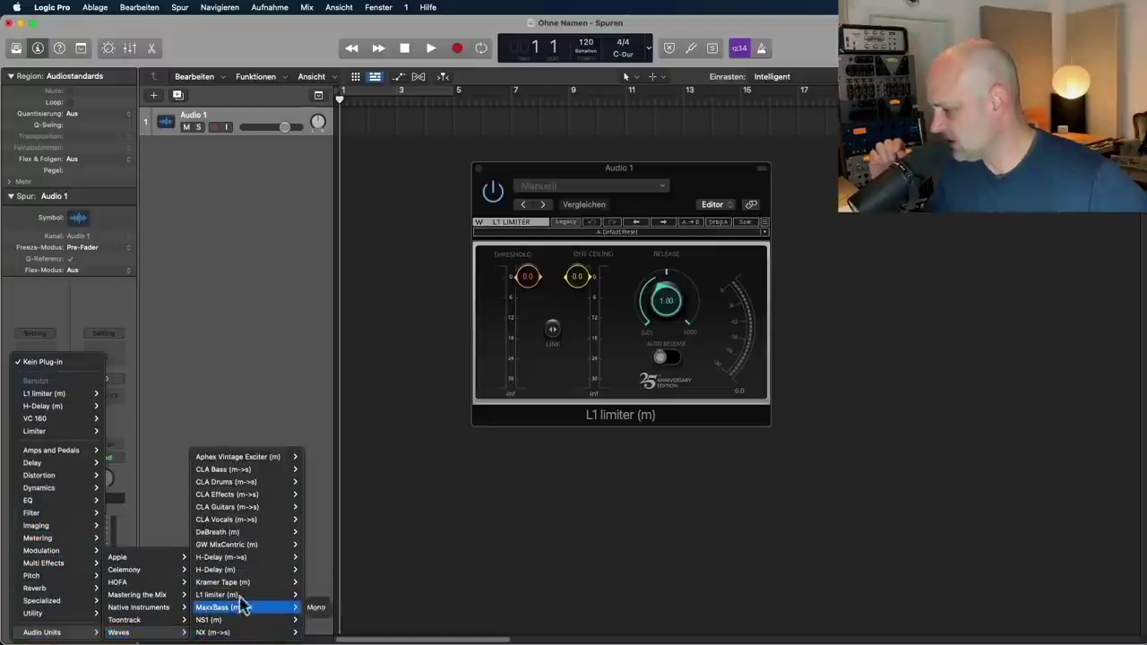
pyautogui.moveTo(256, 582)
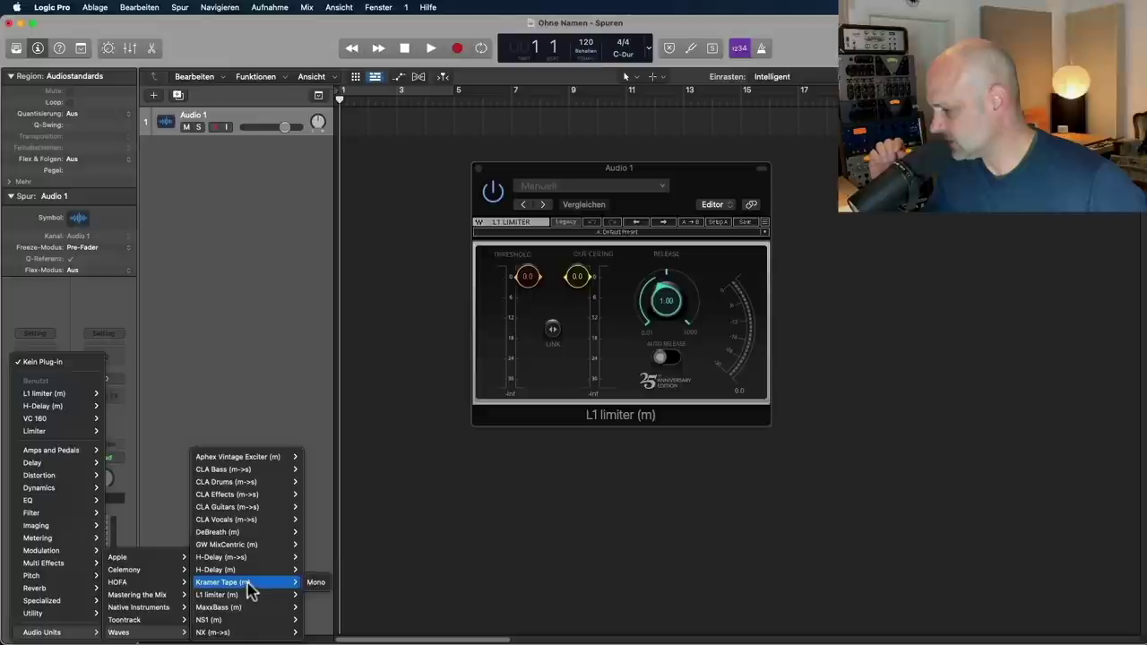
pyautogui.click(315, 583)
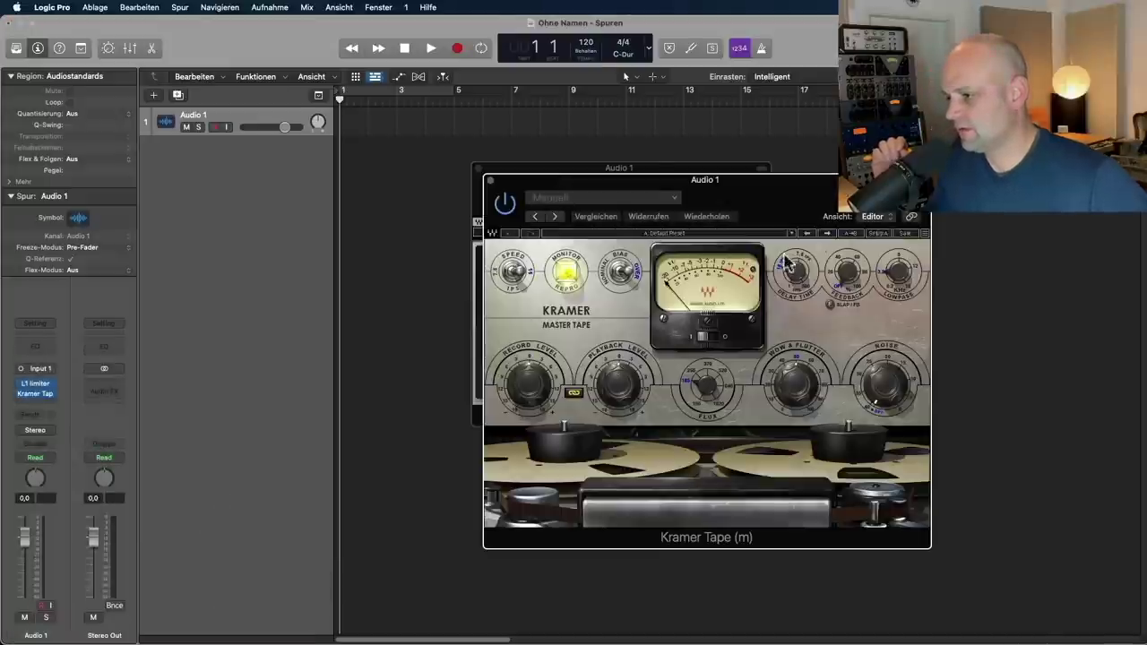
pyautogui.moveTo(780, 202); pyautogui.dragTo(864, 215)
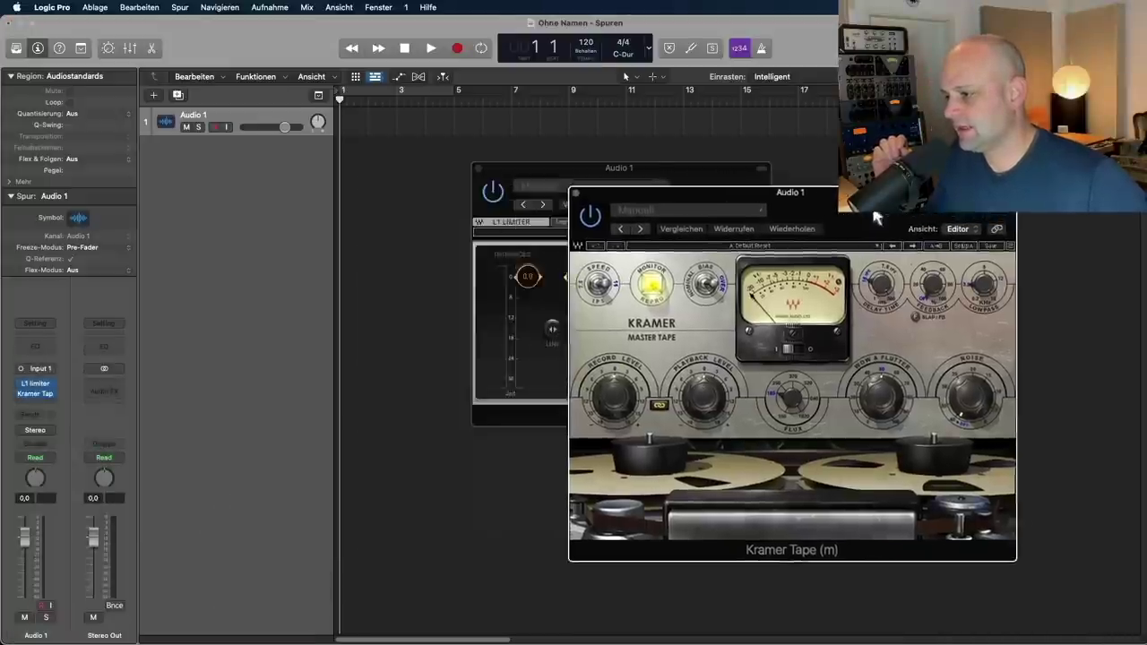
pyautogui.click(576, 190)
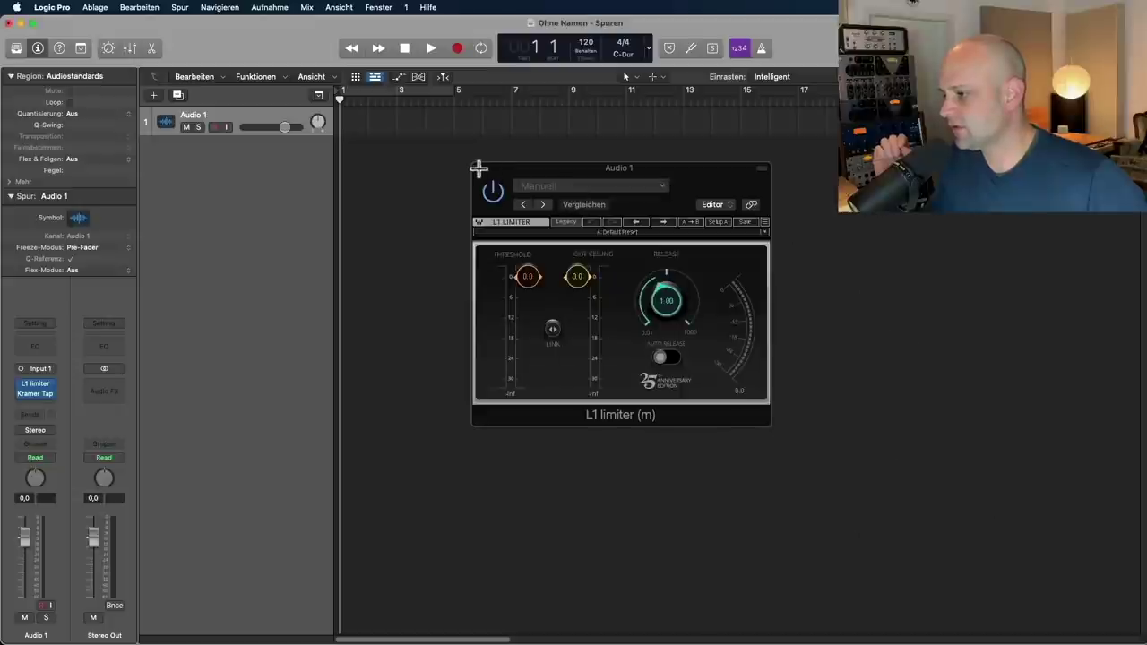
pyautogui.click(476, 169)
# Filter the Apple Loops and add 2-Step Back Flip Beat 01 on a new track at bar 1.
pyautogui.press('o')
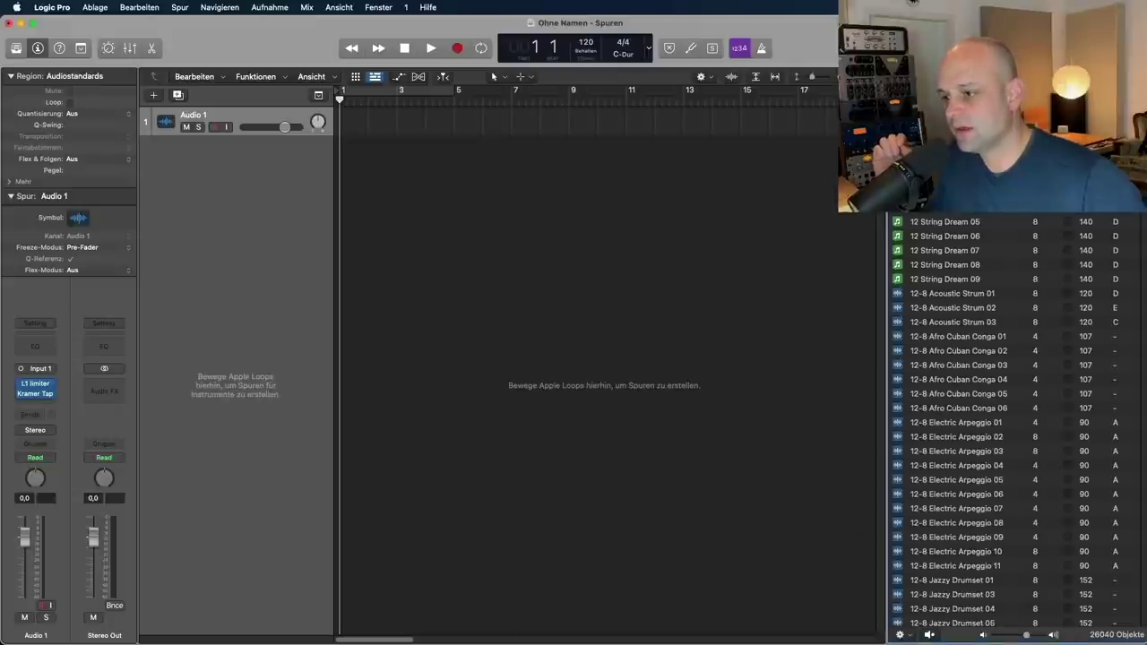
pyautogui.click(930, 91)
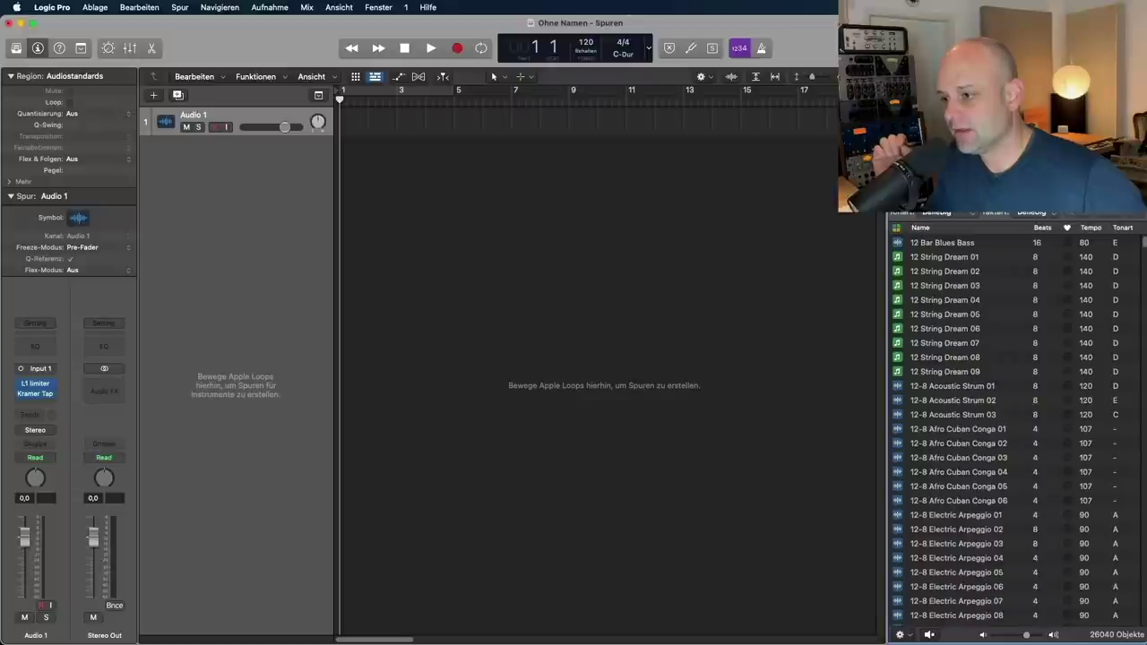
pyautogui.click(929, 134)
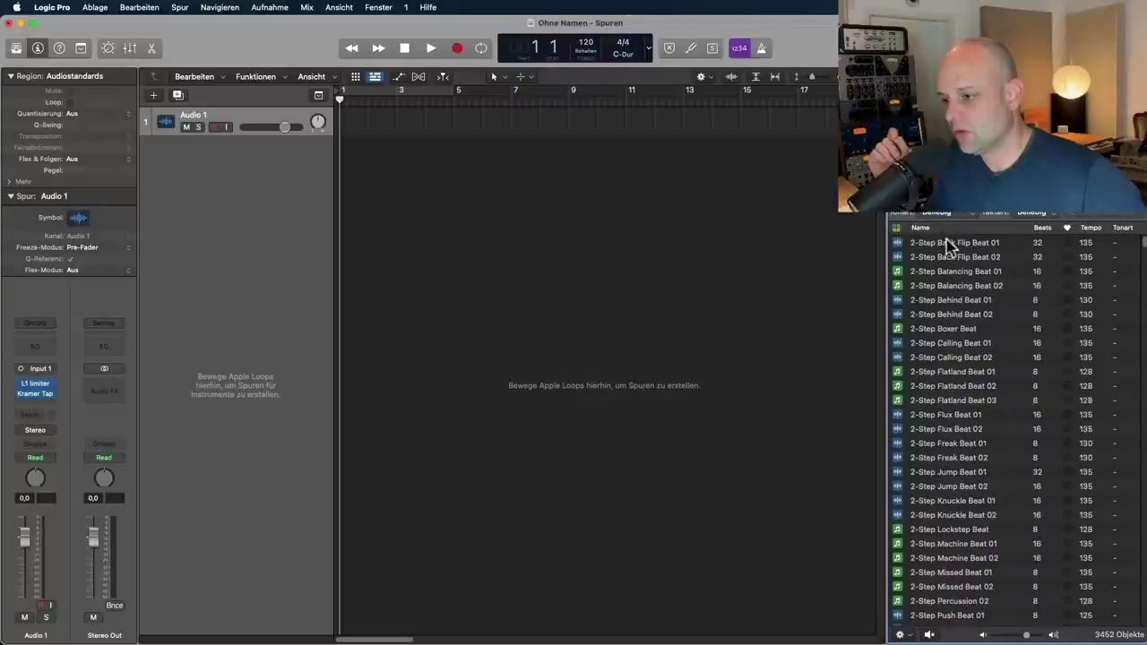
pyautogui.moveTo(953, 250); pyautogui.dragTo(341, 204)
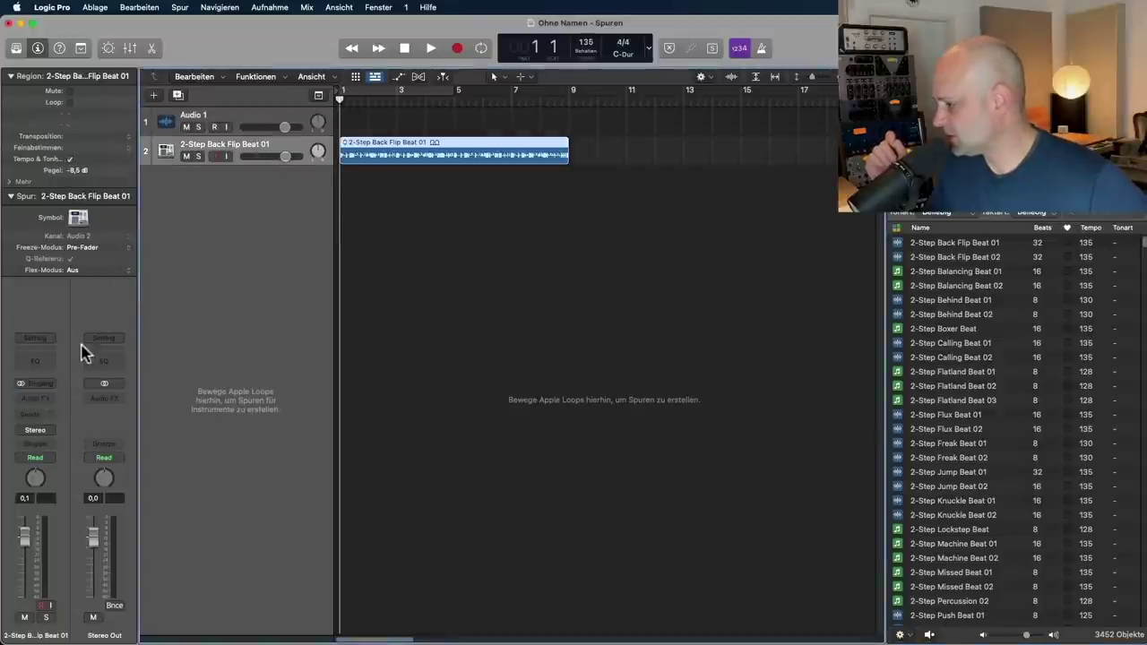
# Insert the Waves H-Delay as a dual-mono effect on the 2-Step Back Flip Beat 01 track.
pyautogui.click(49, 405)
pyautogui.moveTo(79, 454)
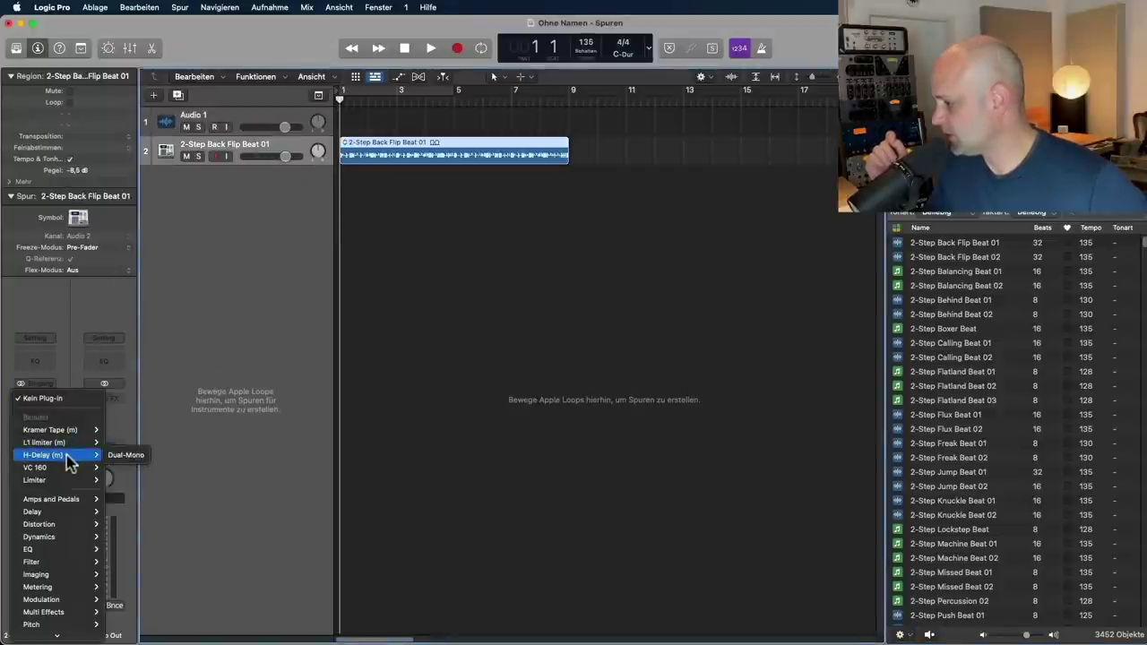
pyautogui.click(115, 455)
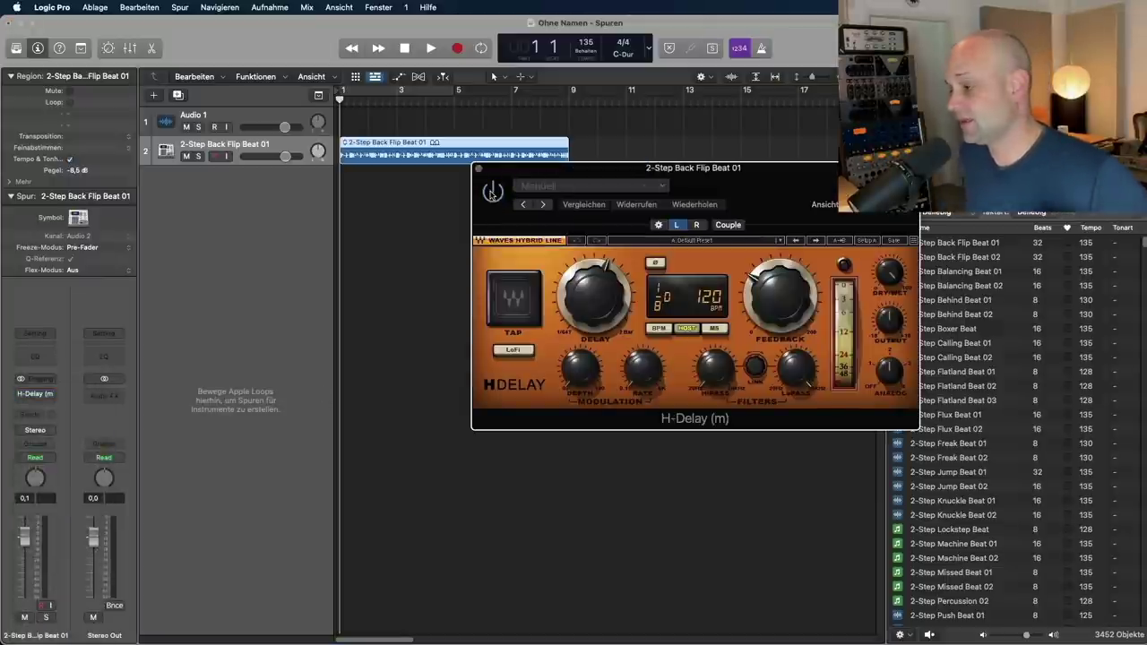
# Play the loop, raise the Stereo Out level to 6.0 and switch H-Delay on.
pyautogui.press('space')
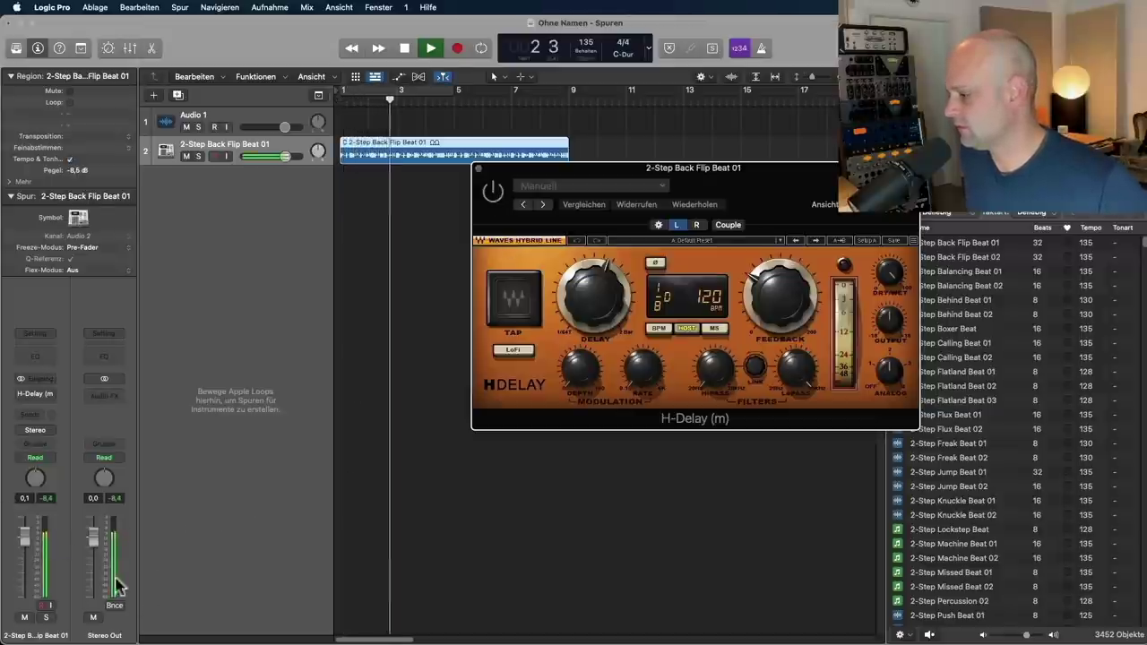
pyautogui.moveTo(94, 538); pyautogui.dragTo(96, 513)
pyautogui.click(493, 191)
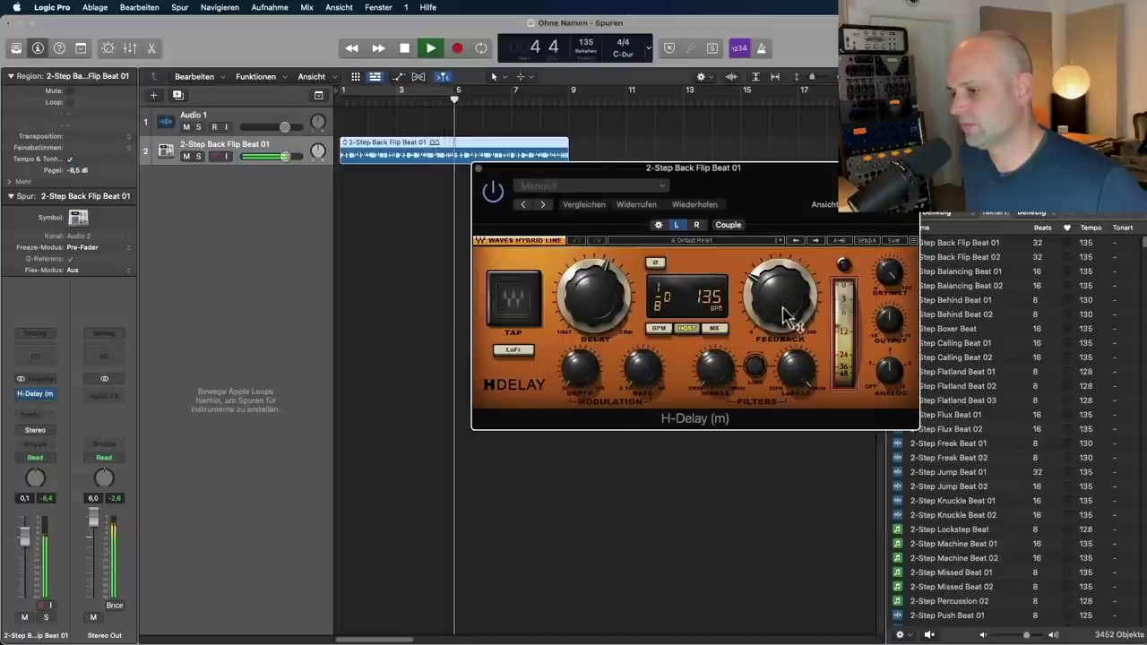
# Adjust the H-Delay controls while the loop plays, then stop playback and close the plug-in window.
pyautogui.moveTo(788, 312); pyautogui.dragTo(779, 296)
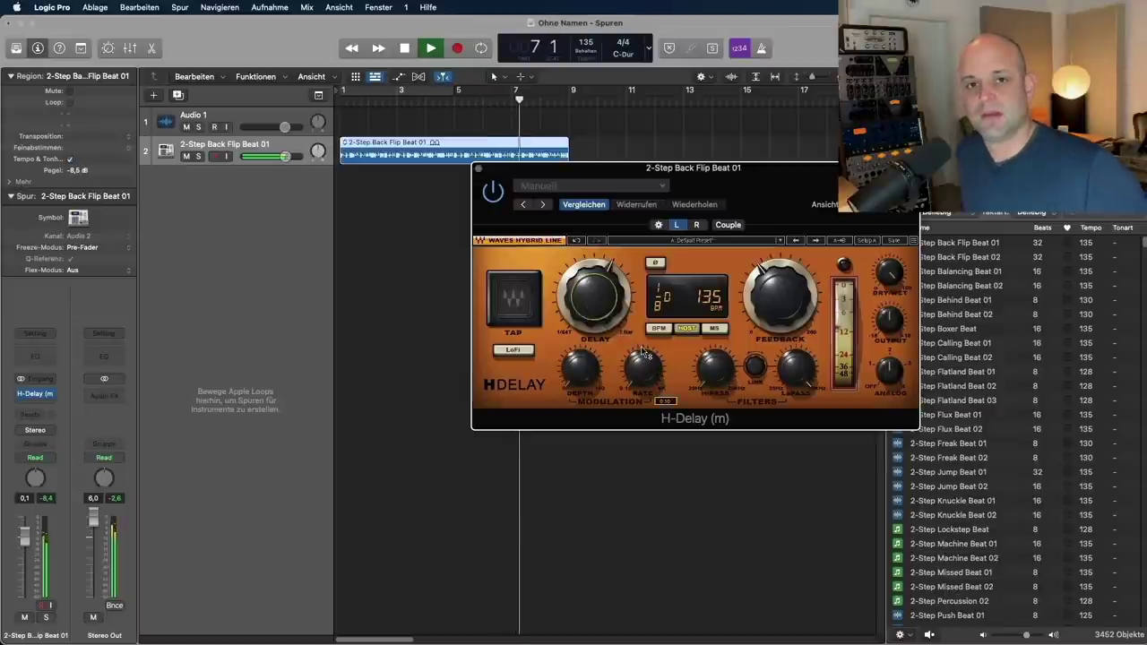
pyautogui.press('space')
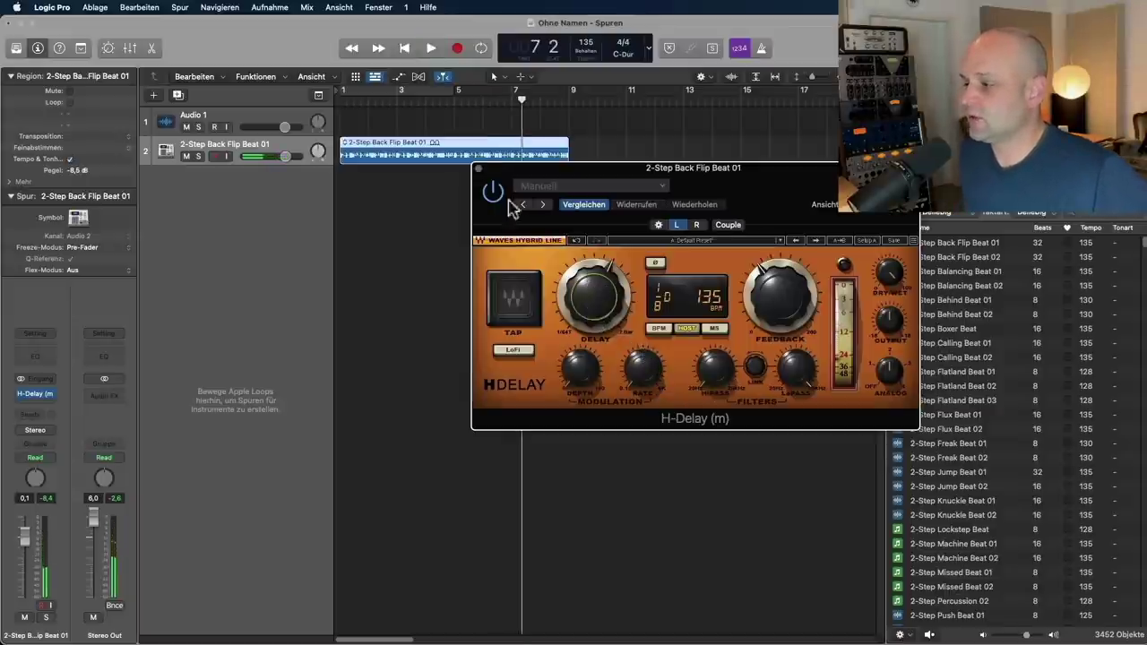
pyautogui.click(477, 169)
pyautogui.click(477, 170)
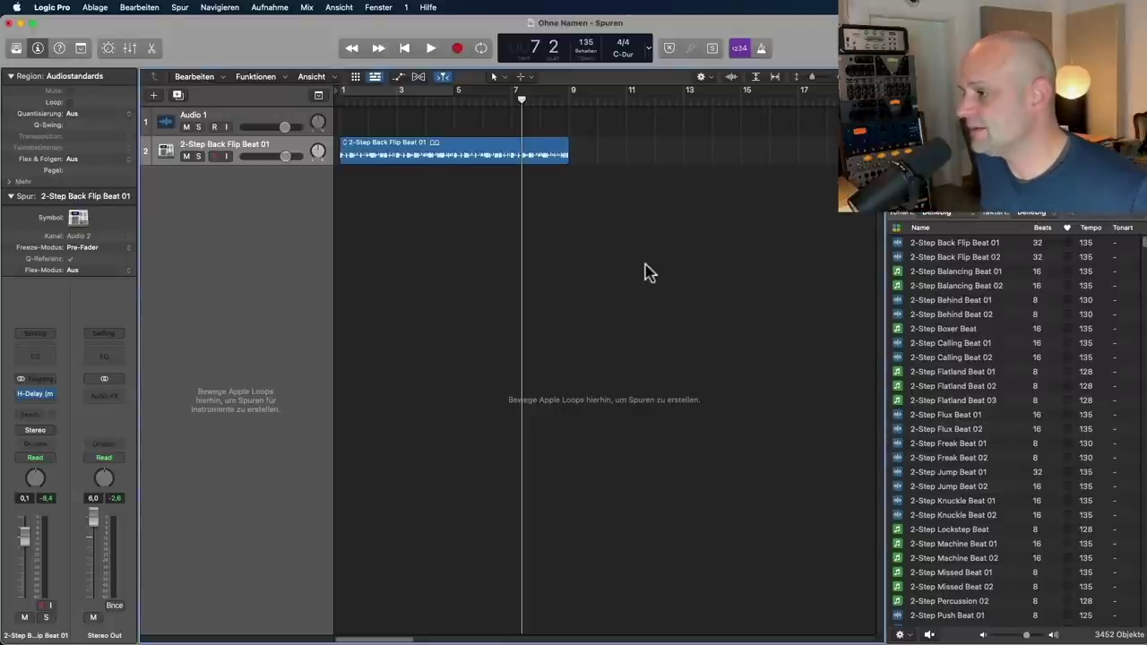
# Switch to Chrome and examine the feature descriptions on the Waves StudioRack page.
pyautogui.press('super+Tab')
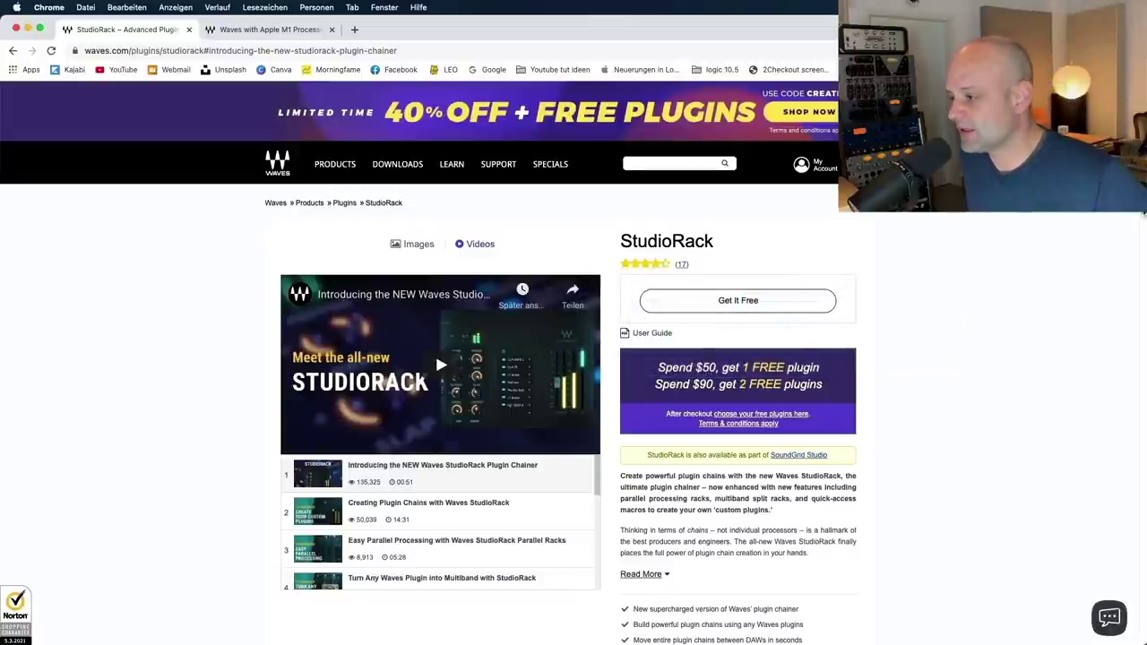
pyautogui.moveTo(1143, 213); pyautogui.dragTo(1143, 434)
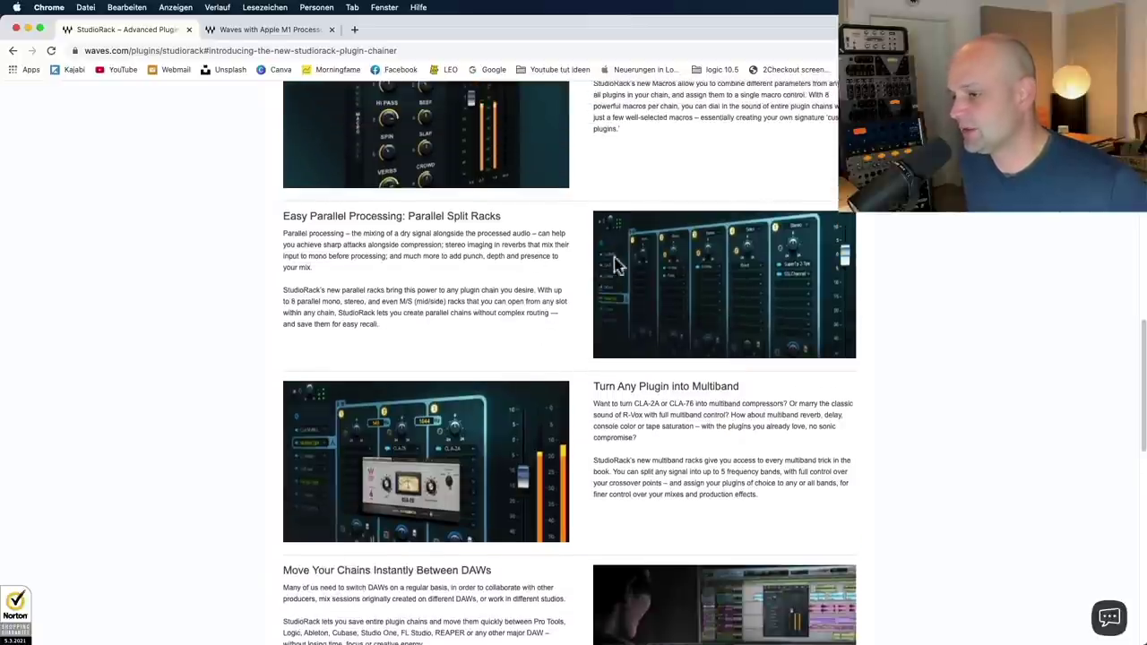
pyautogui.scroll(4, 1138, 323)
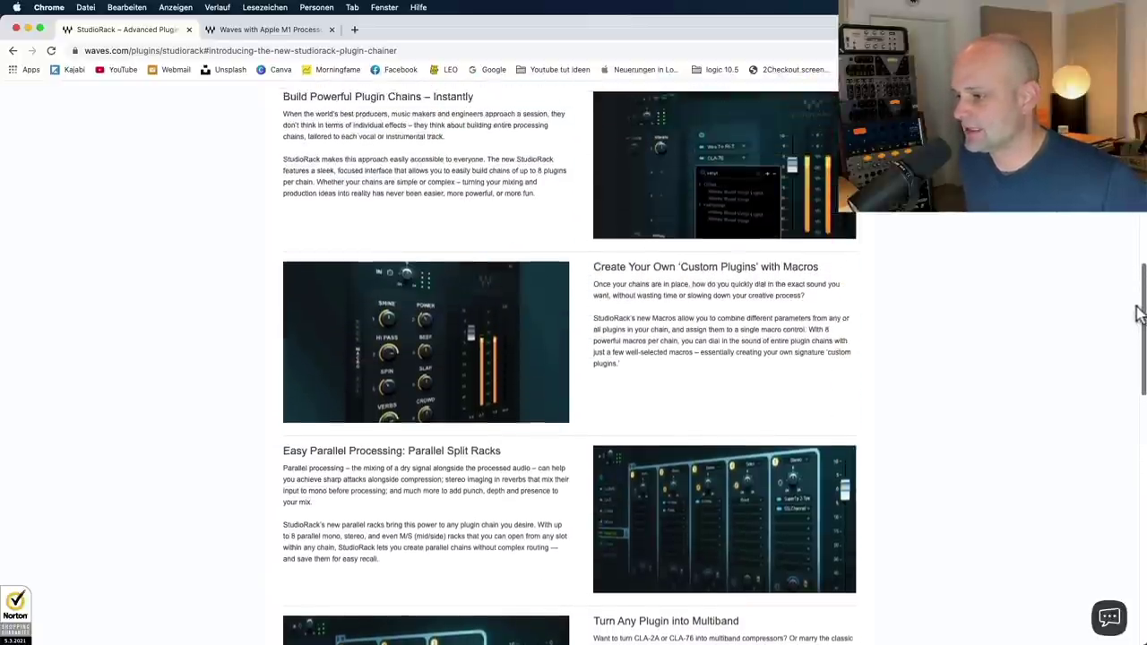